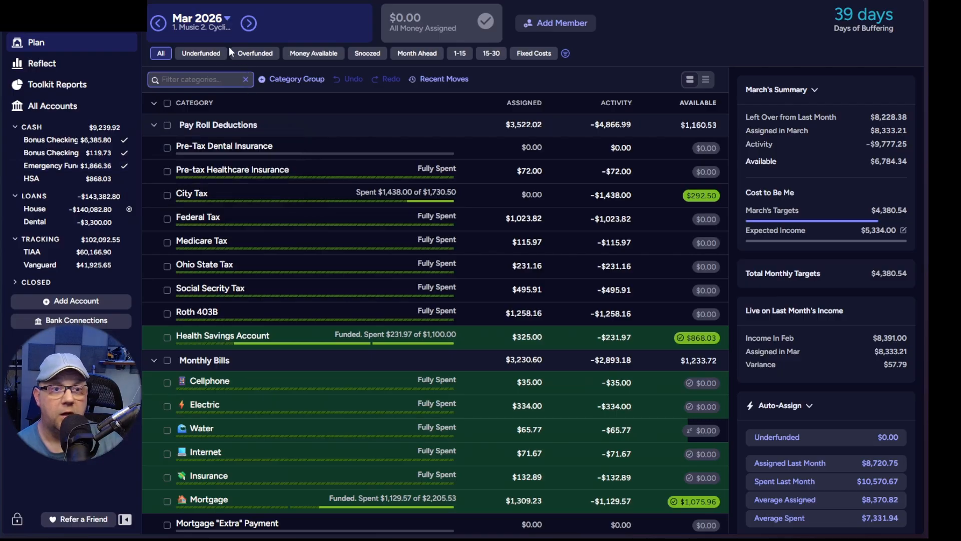
Step: Check March's underfunded categories and review the scheduled and recent transactions in the Bonus Checking Main account with its search cleared
left_click(210, 54)
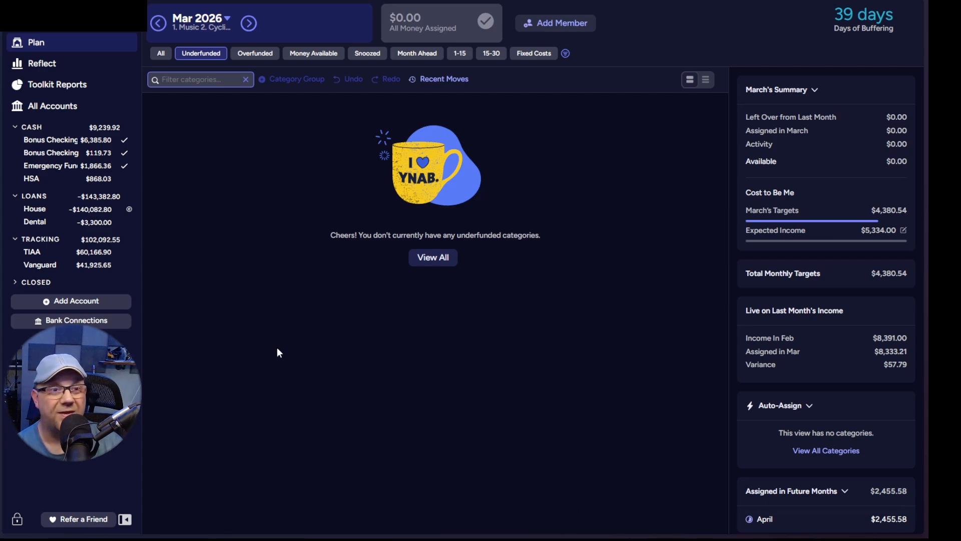
left_click(49, 141)
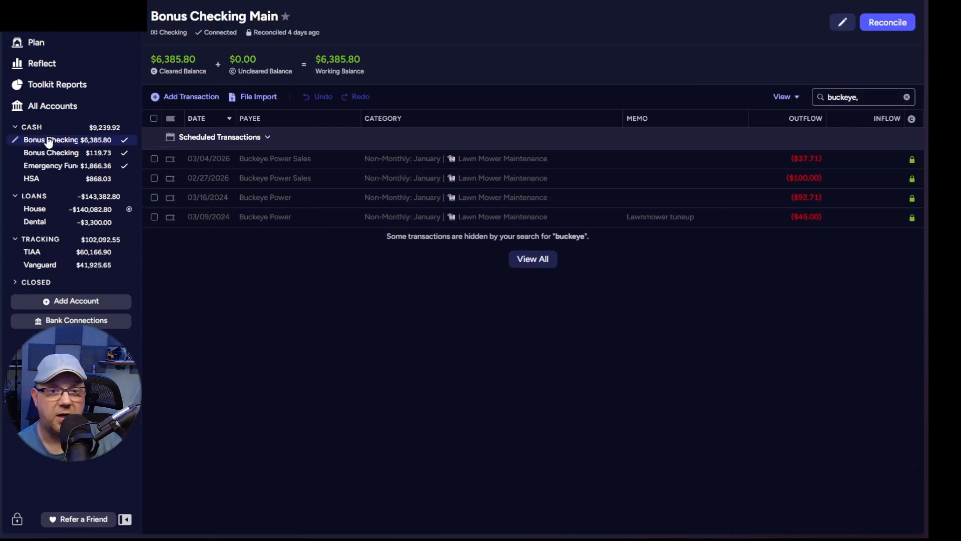
left_click(541, 261)
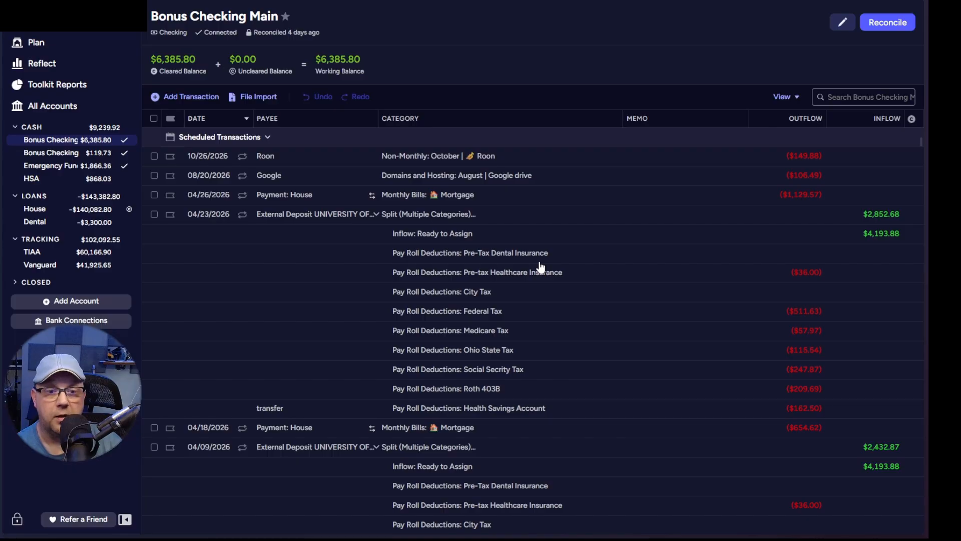
scroll(541, 267, "down", 10)
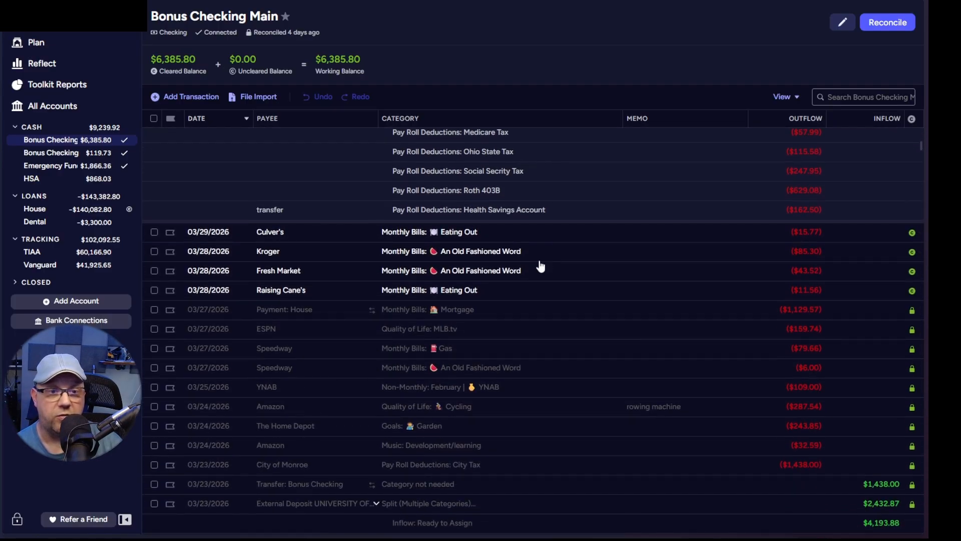
scroll(541, 266, "up", 1)
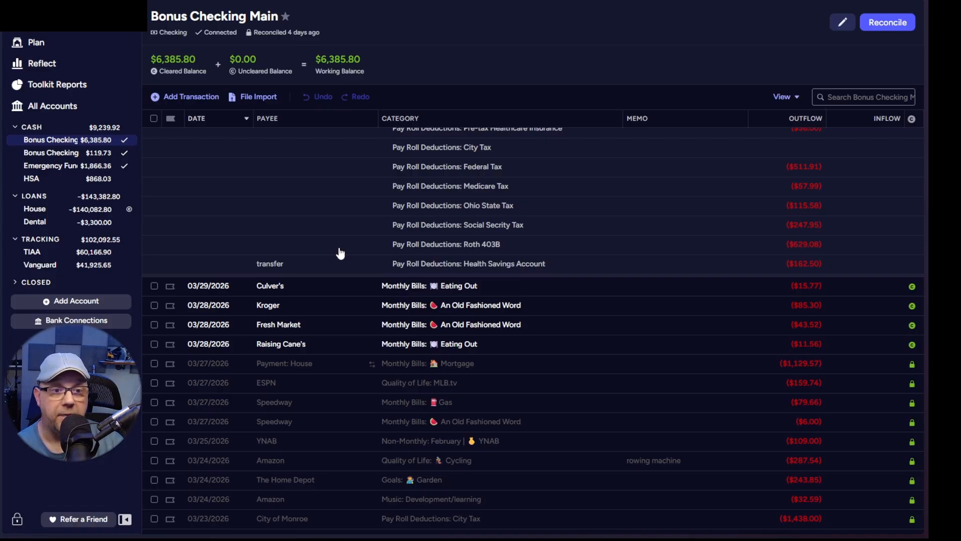
scroll(338, 253, "up", 3)
scroll(340, 253, "up", 4)
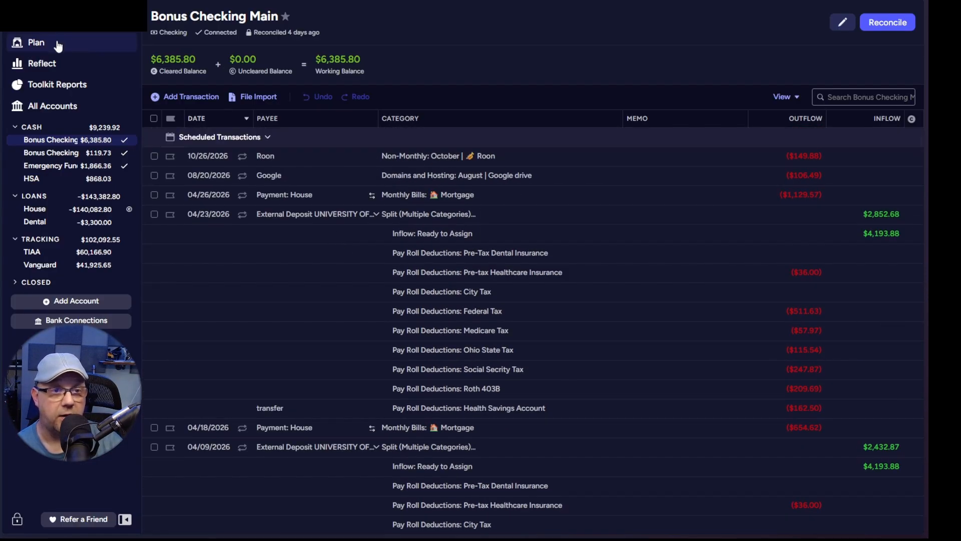
Step: Return to the March 2026 plan and show all categories to review payroll deductions and monthly bills
left_click(58, 45)
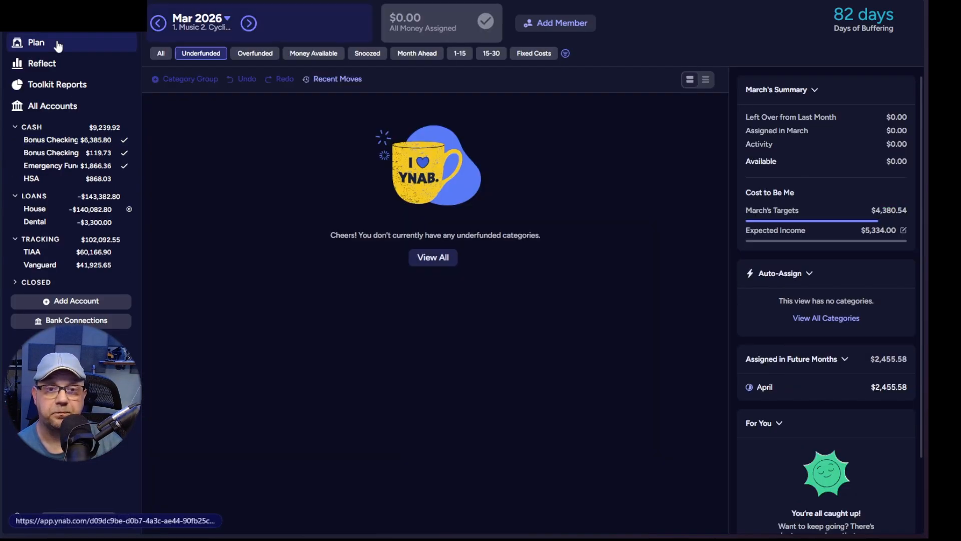
left_click(161, 54)
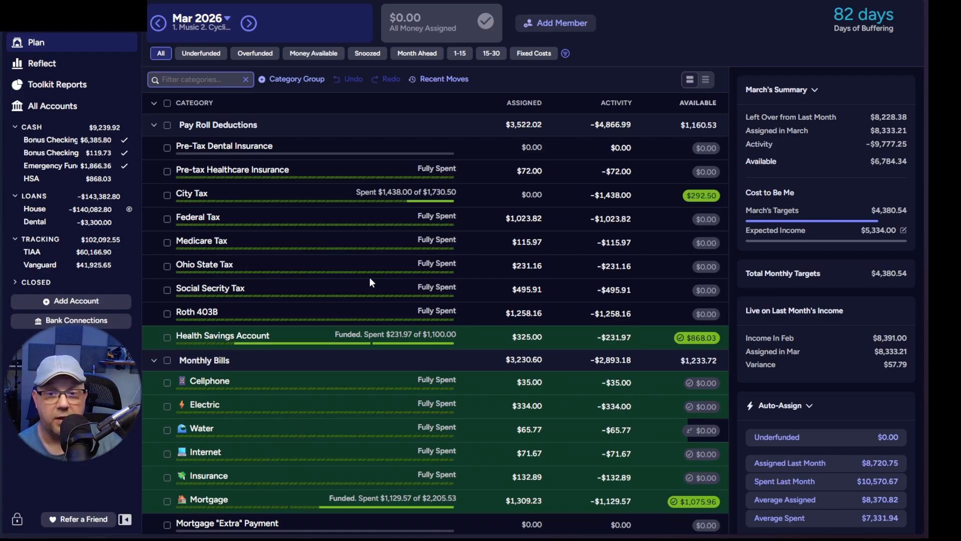
scroll(370, 280, "down", 2)
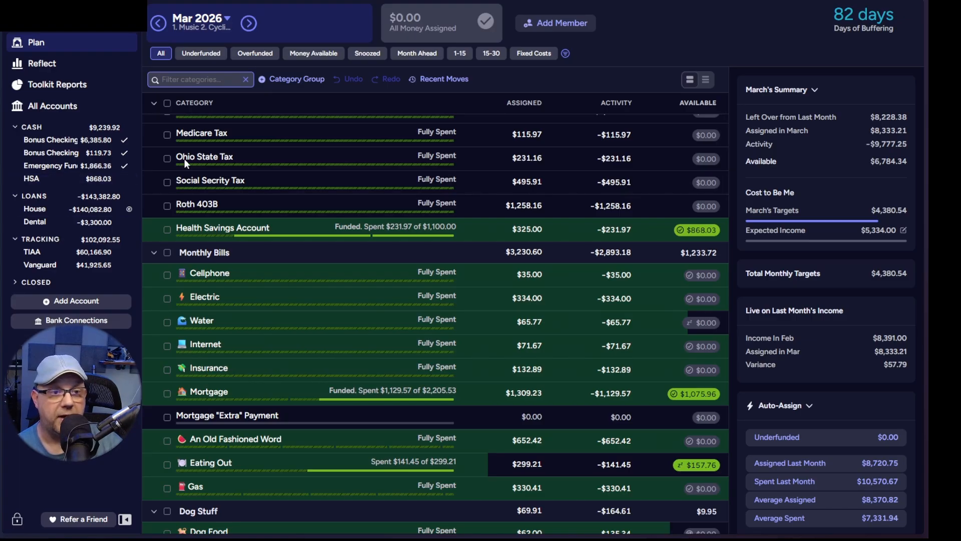
Step: Record a $34 outflow to The Christ Hospital in the HSA account, dated 03/31/2026 and categorized as Health Savings Account
left_click(66, 185)
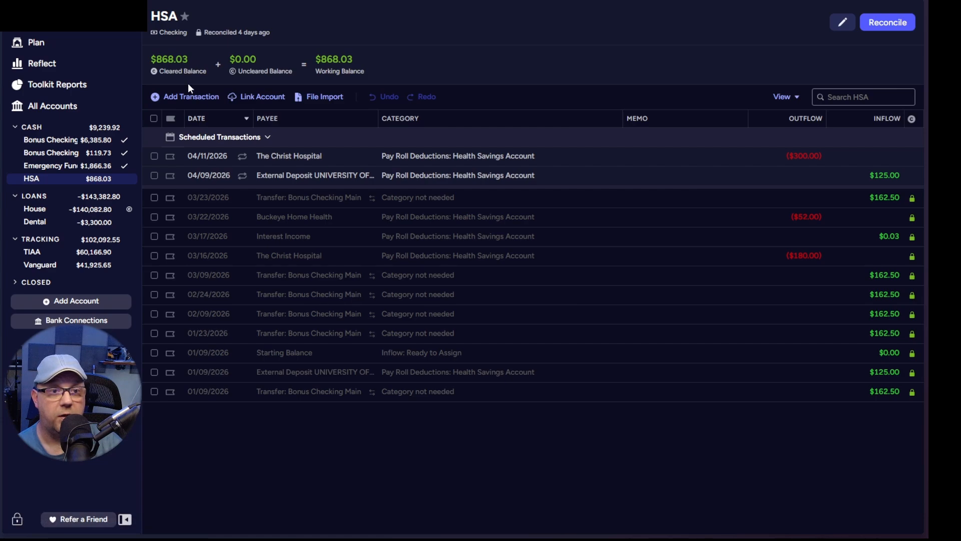
left_click(187, 98)
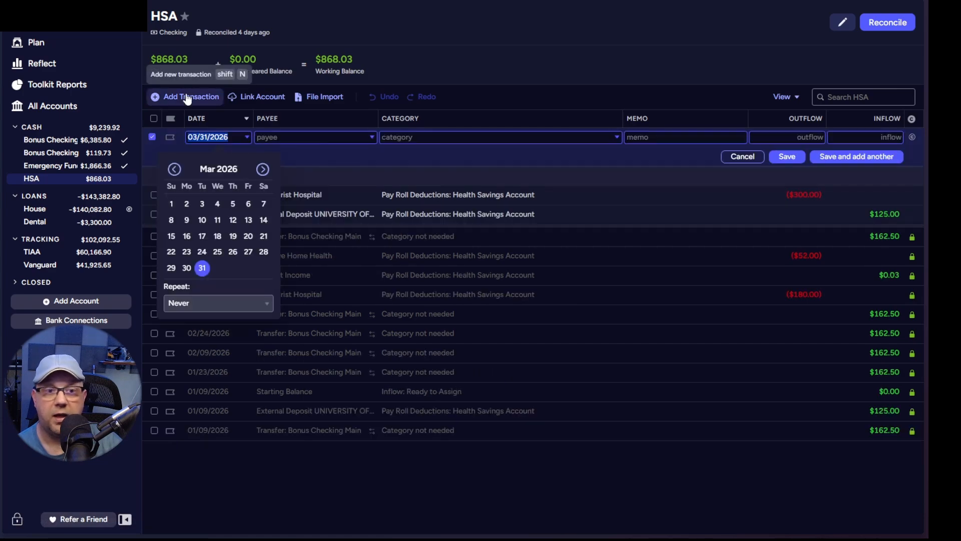
left_click(293, 131)
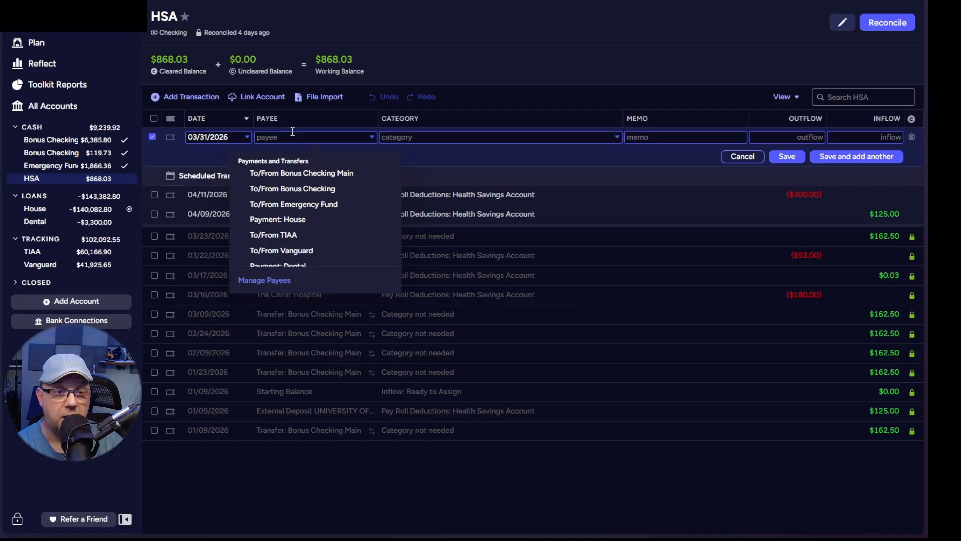
type("chris")
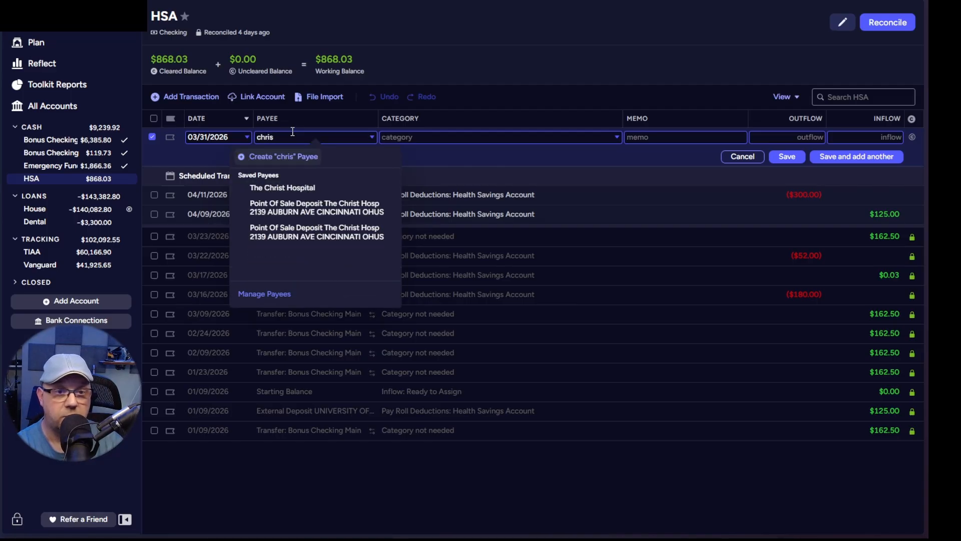
key("Down")
key("Return")
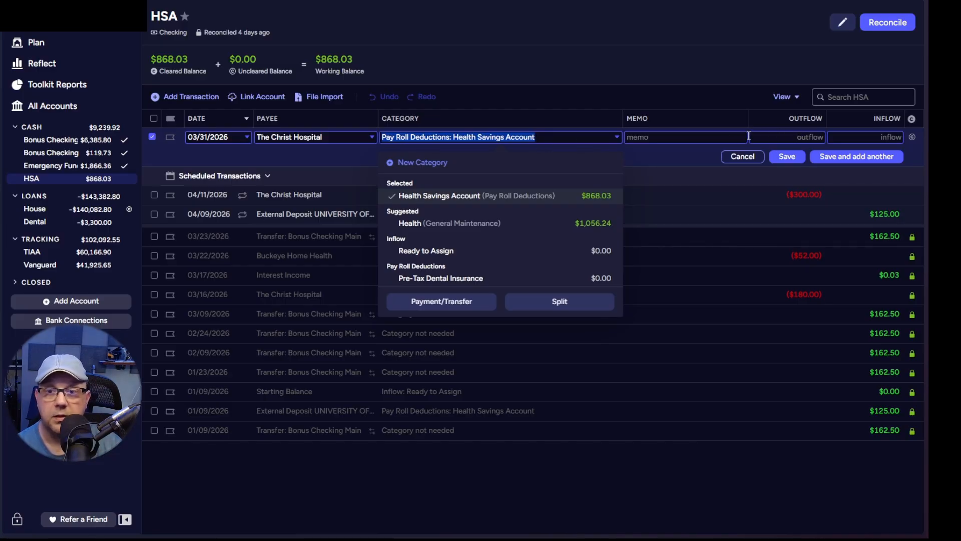
left_click(799, 136)
type("34")
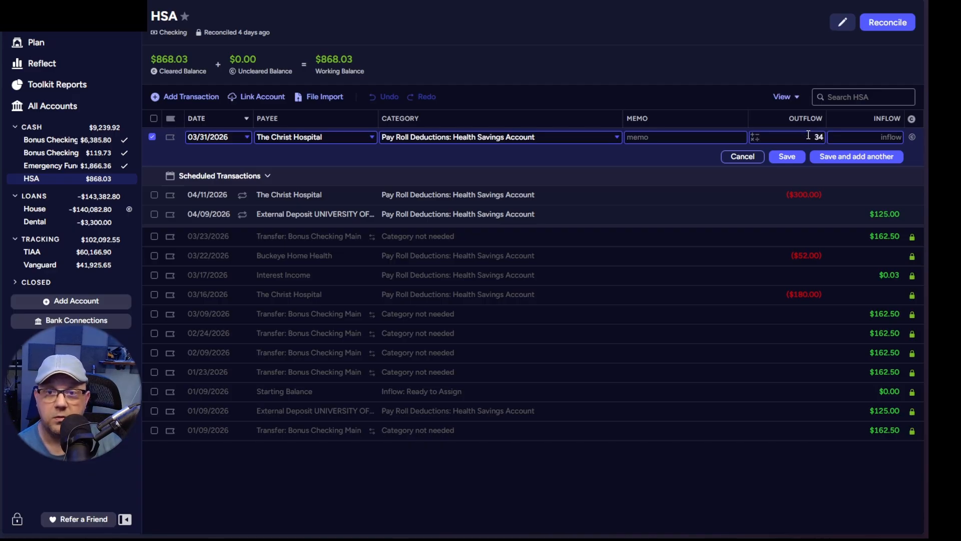
left_click(787, 157)
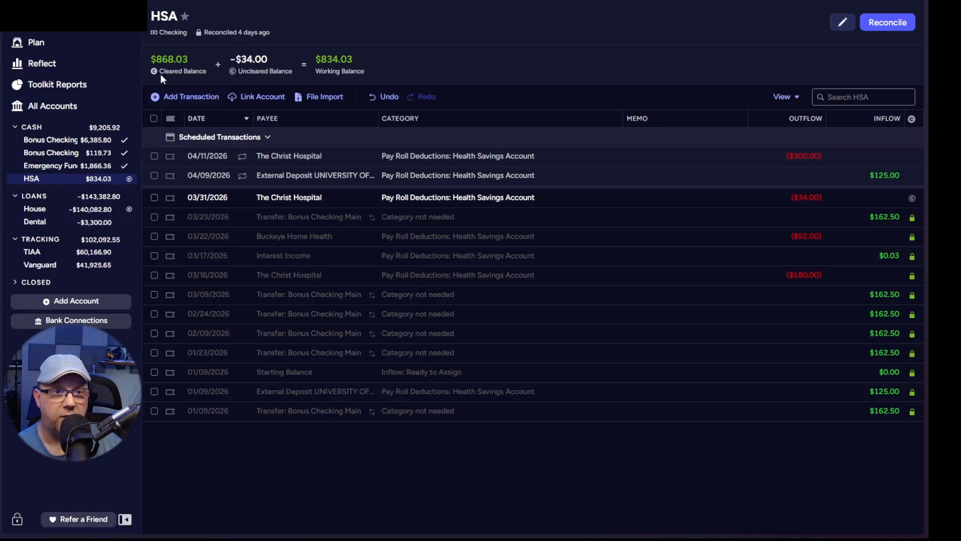
Step: Review the assigned, activity and available amounts of all category groups in the March plan, from Pay Roll Deductions through Music
left_click(62, 47)
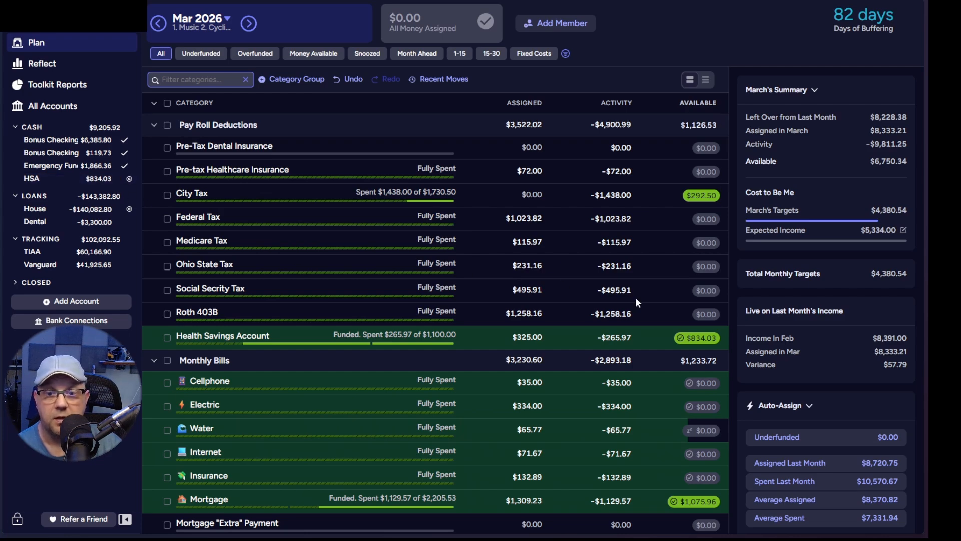
scroll(635, 298, "down", 5)
scroll(635, 294, "up", 1)
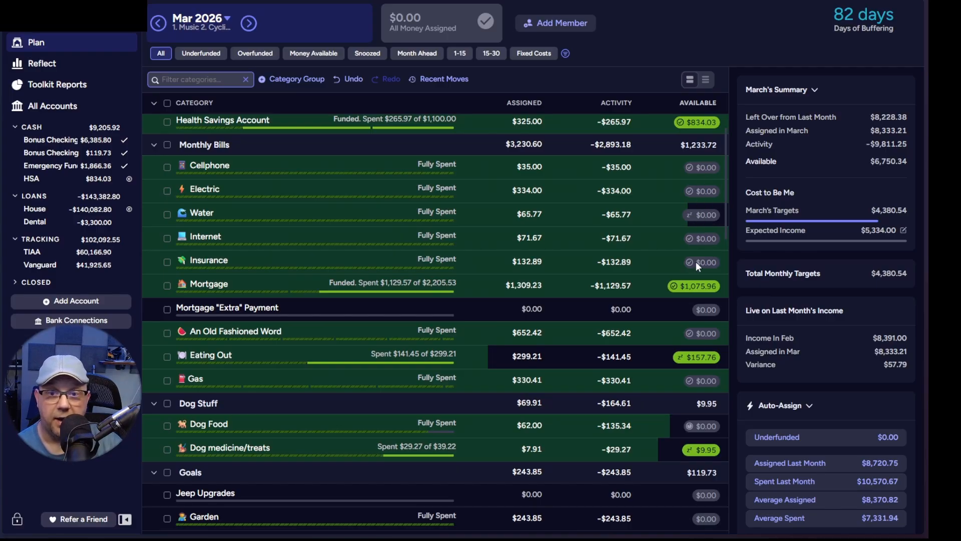
scroll(696, 261, "down", 1)
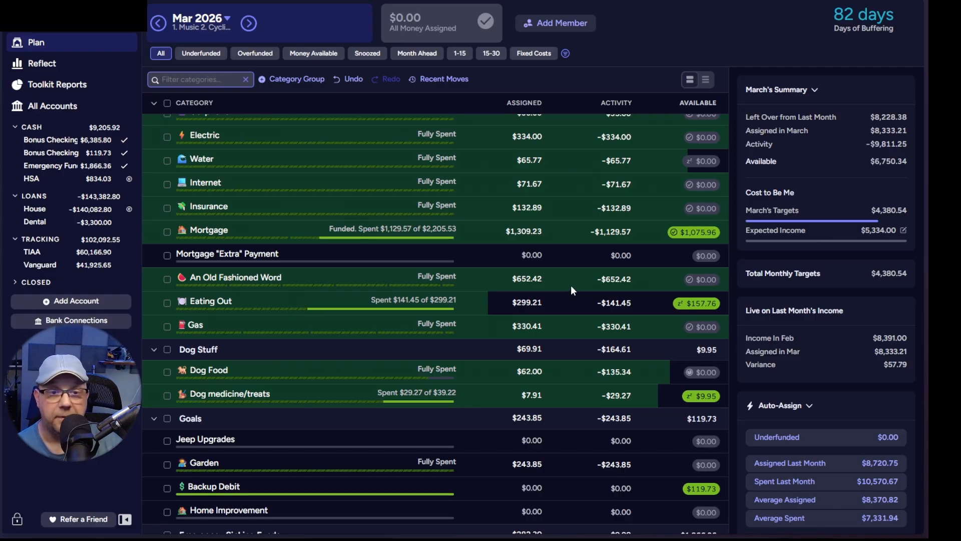
scroll(572, 289, "down", 2)
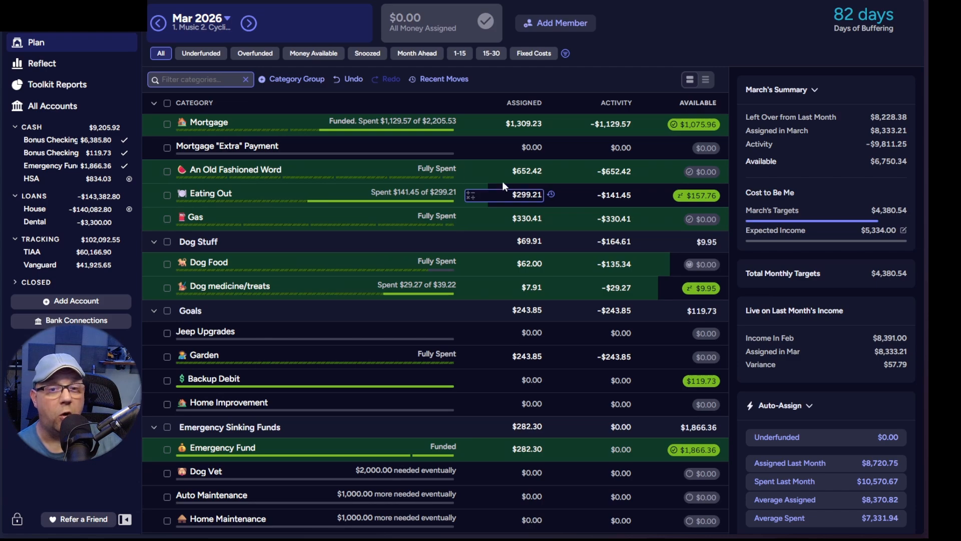
left_click(538, 171)
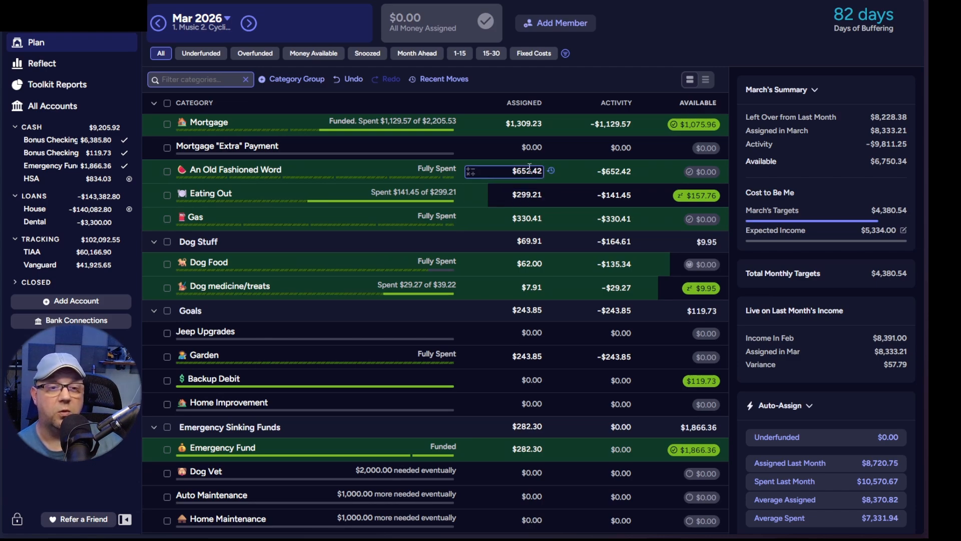
left_click(519, 149)
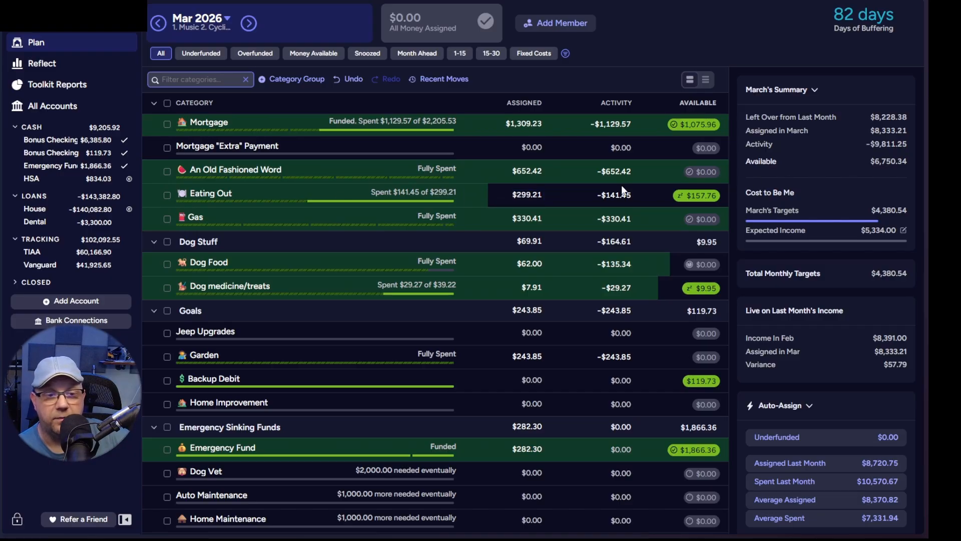
scroll(626, 223, "down", 8)
scroll(625, 215, "down", 14)
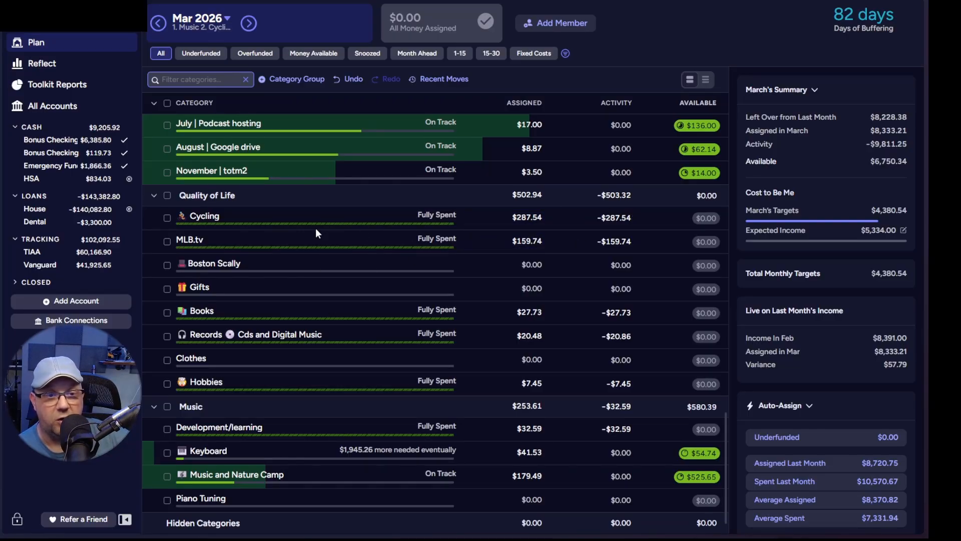
scroll(351, 245, "up", 20)
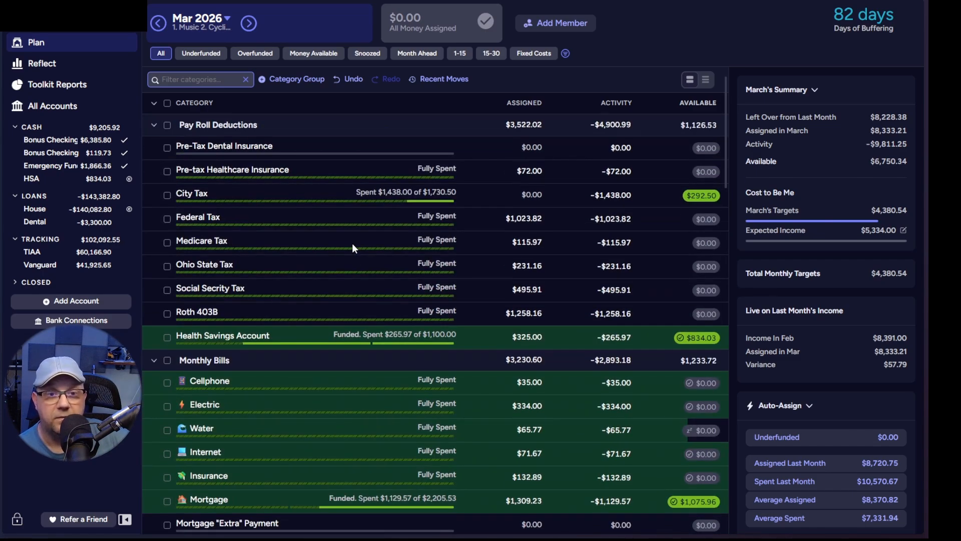
Step: Move the $157.76 available in Eating Out to Ready to Assign
scroll(559, 289, "down", 5)
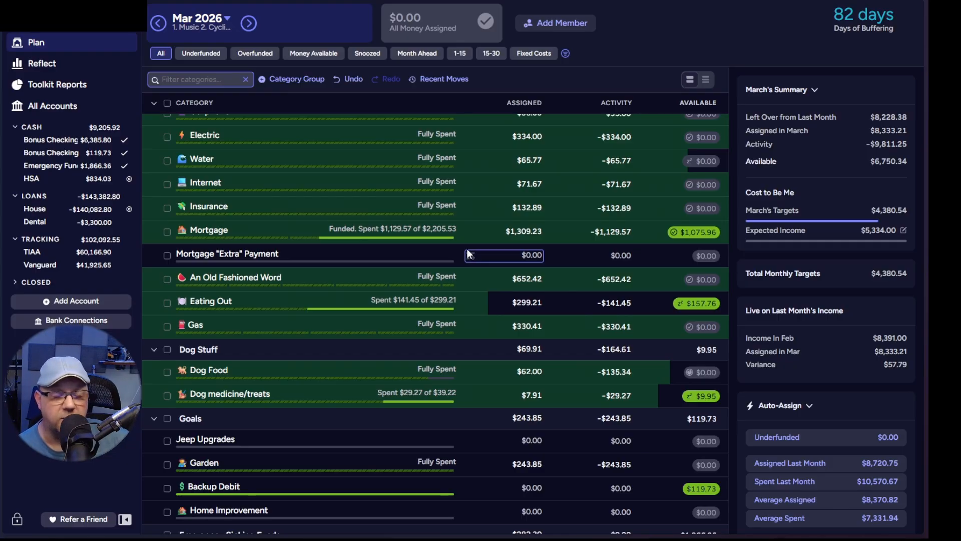
left_click(476, 231)
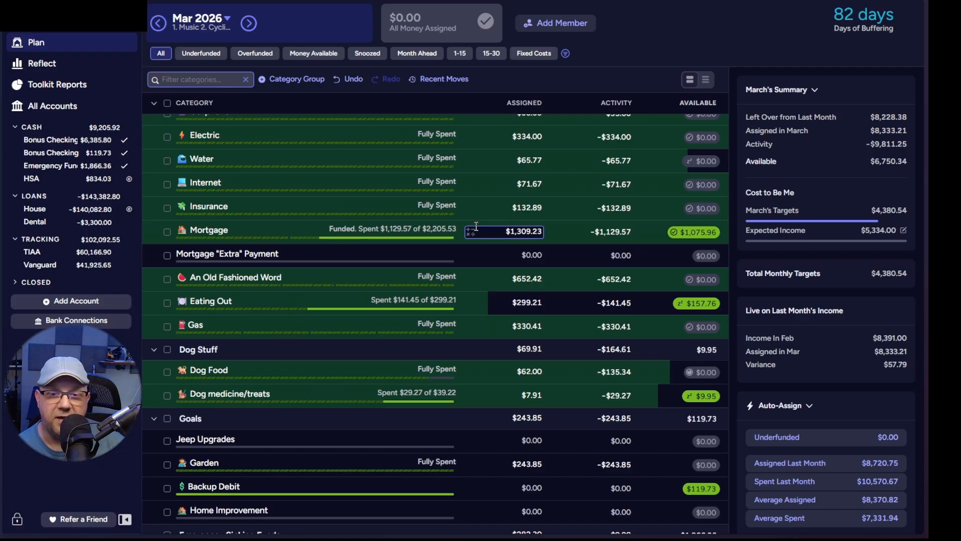
left_click(708, 303)
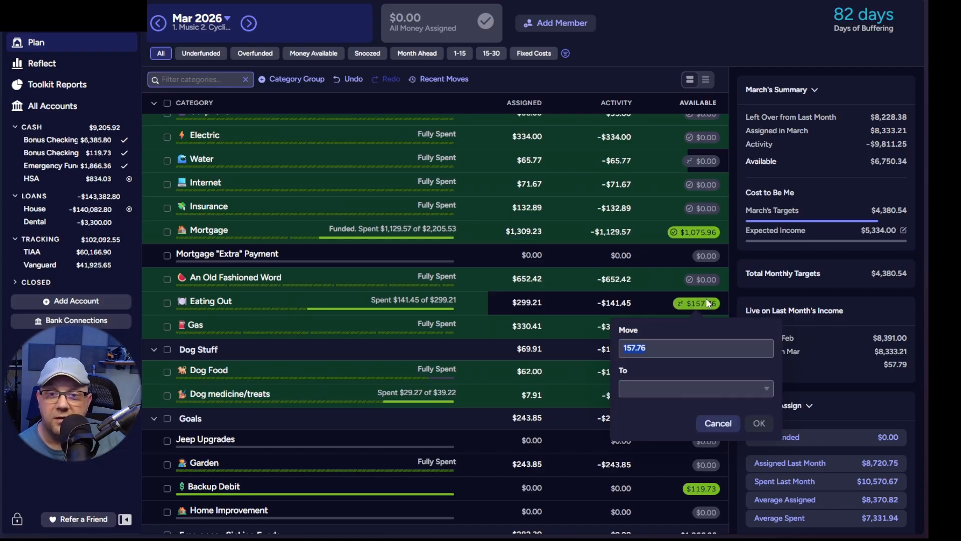
left_click(729, 388)
left_click(693, 205)
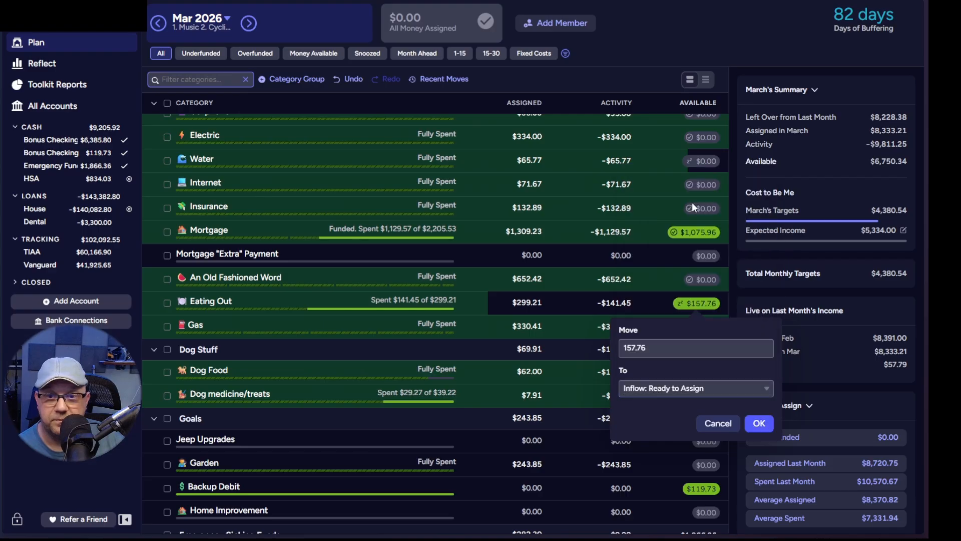
left_click(757, 434)
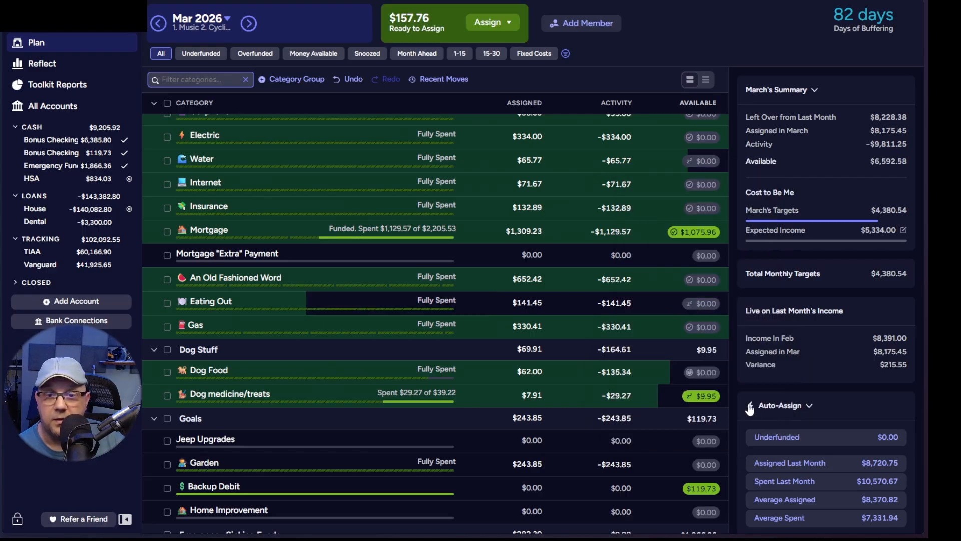
Step: Review the March category balances from Monthly Bills through Music for leftover money after emptying Eating Out
scroll(658, 303, "down", 2)
left_click(490, 310)
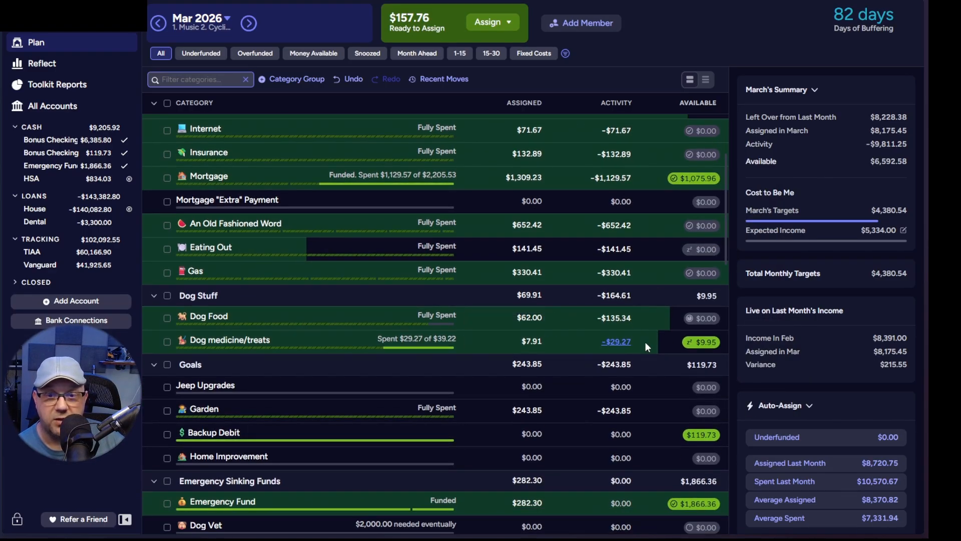
scroll(649, 338, "down", 2)
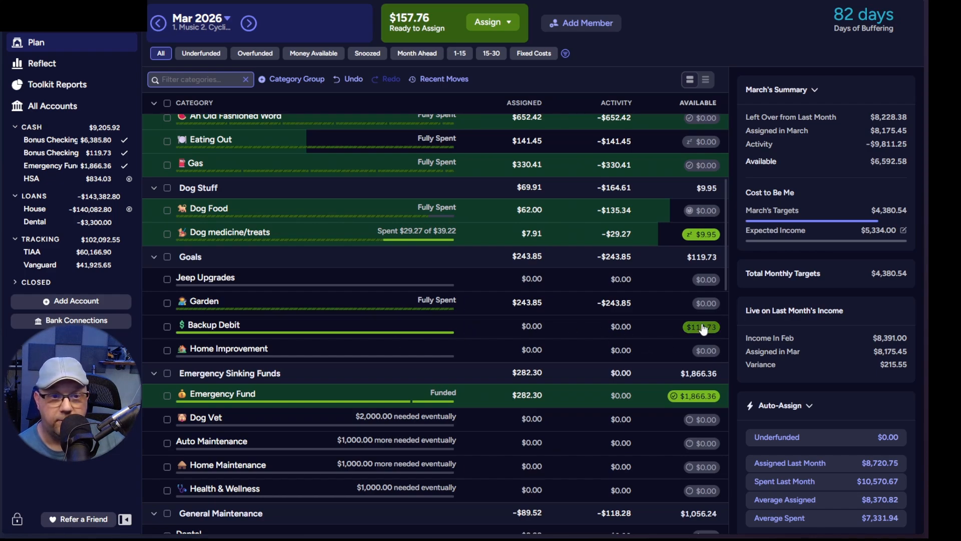
scroll(661, 334, "down", 1)
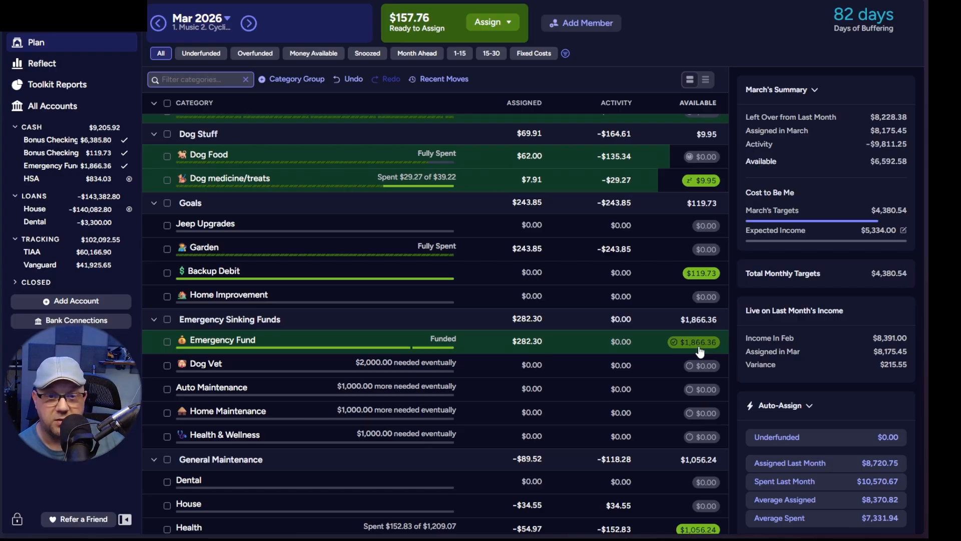
scroll(700, 350, "down", 1)
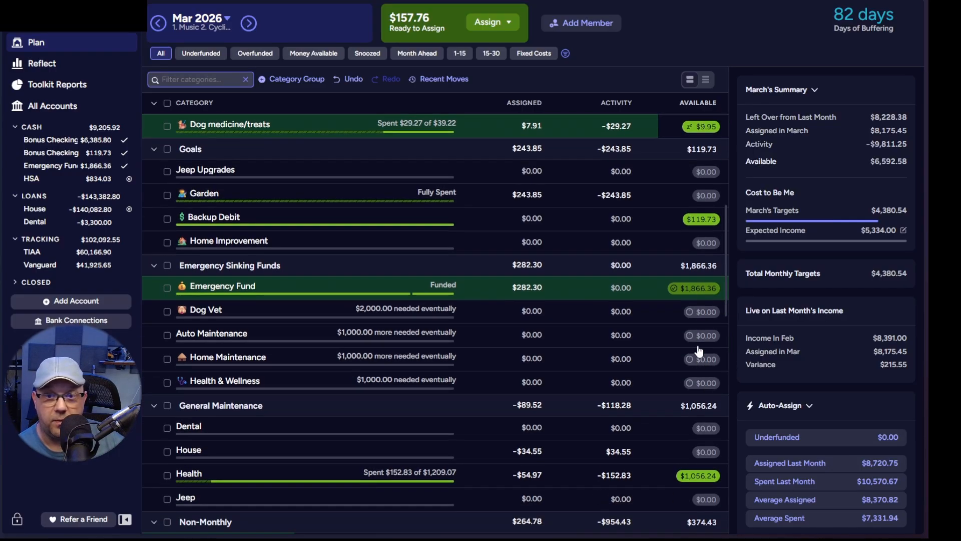
scroll(698, 344, "down", 1)
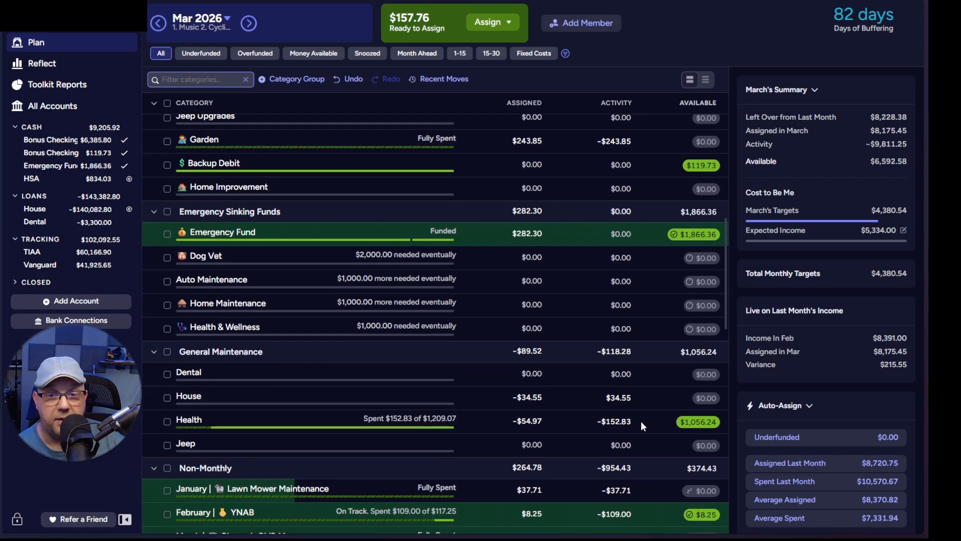
scroll(678, 412, "down", 1)
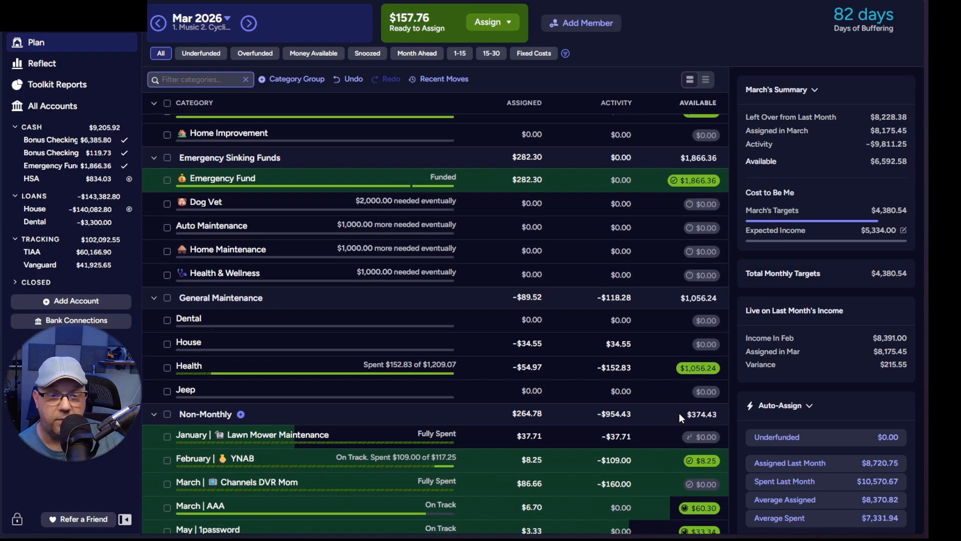
scroll(679, 413, "down", 1)
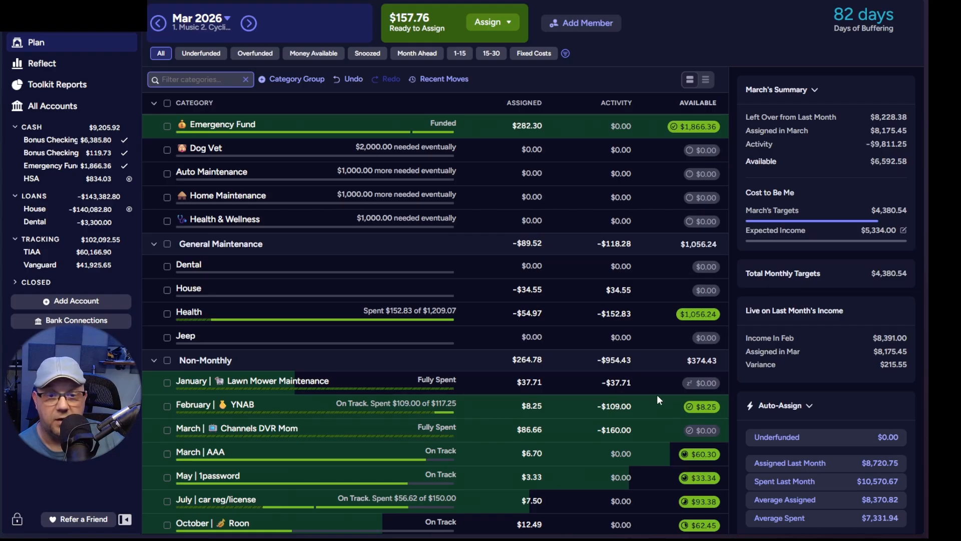
scroll(626, 362, "down", 2)
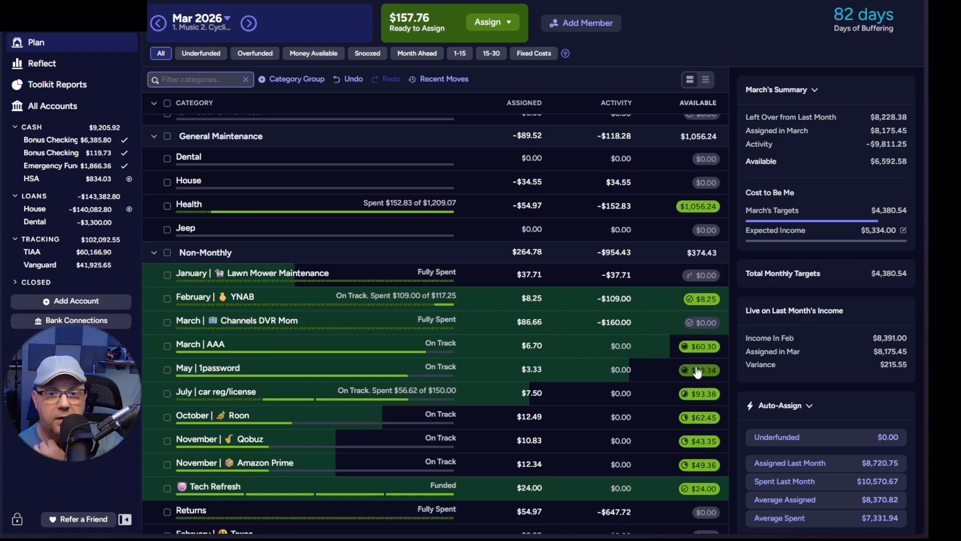
scroll(654, 392, "down", 5)
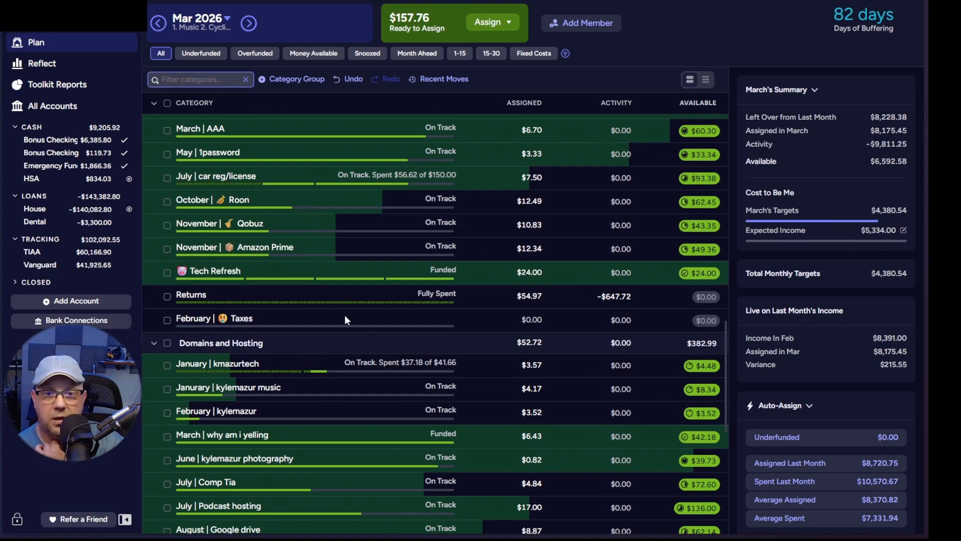
scroll(701, 326, "down", 5)
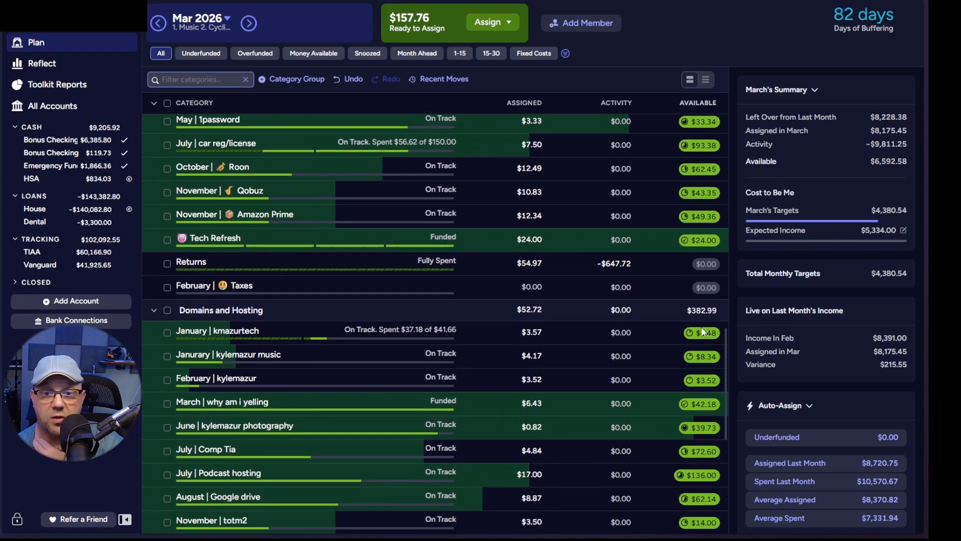
scroll(627, 292, "down", 4)
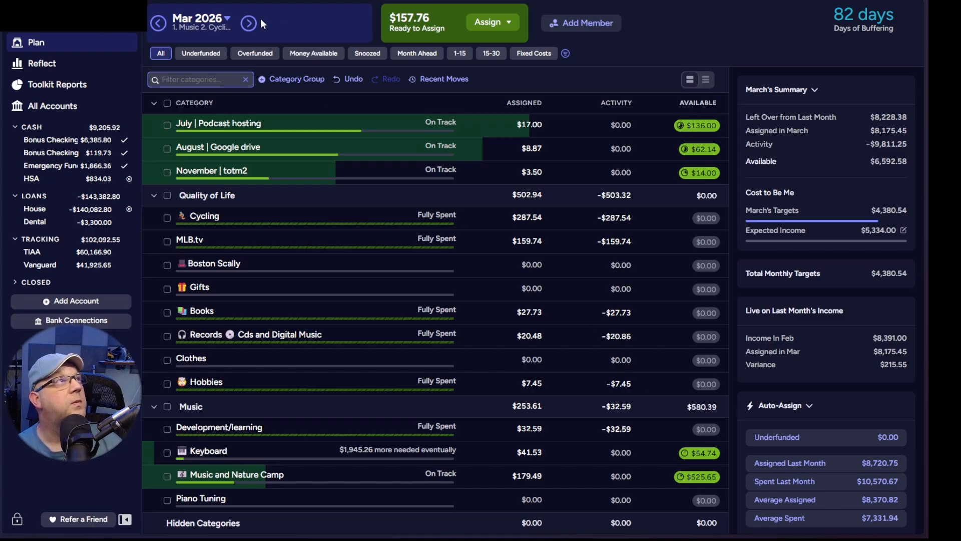
Step: Open the April 2026 plan and filter it to the underfunded categories
left_click(248, 23)
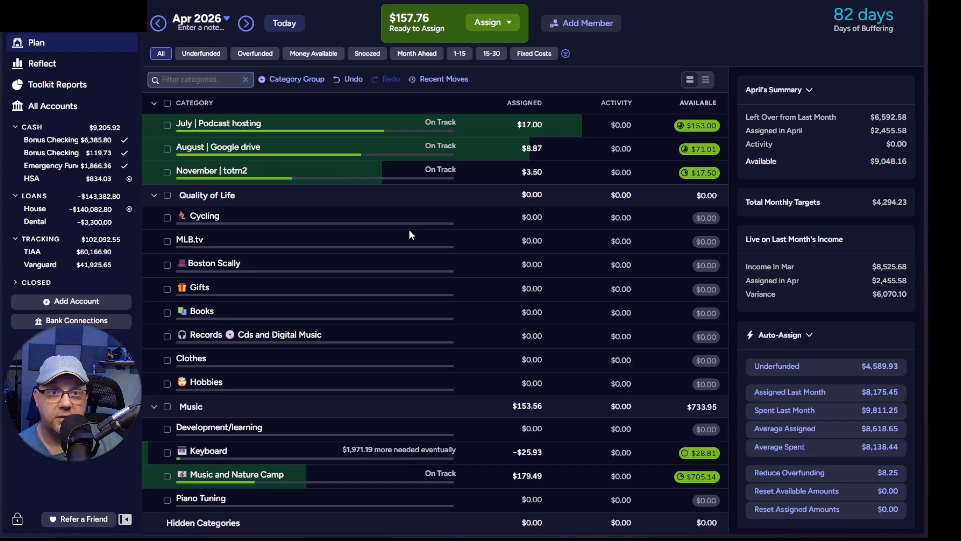
scroll(410, 230, "up", 15)
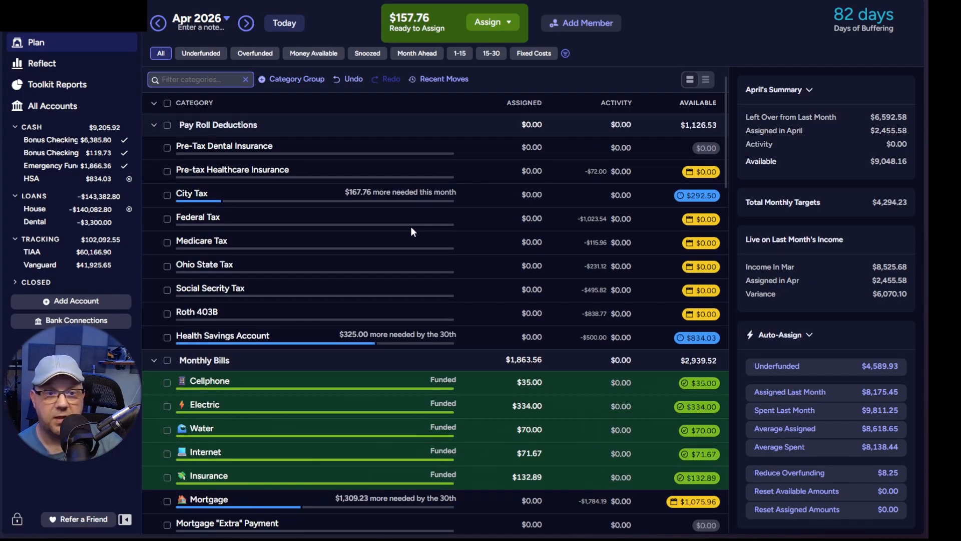
scroll(411, 224, "down", 3)
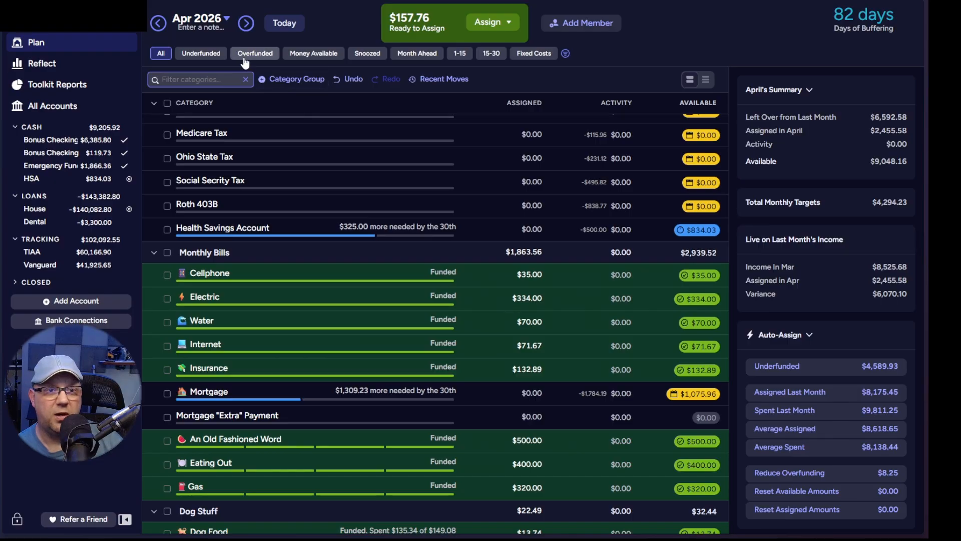
left_click(206, 54)
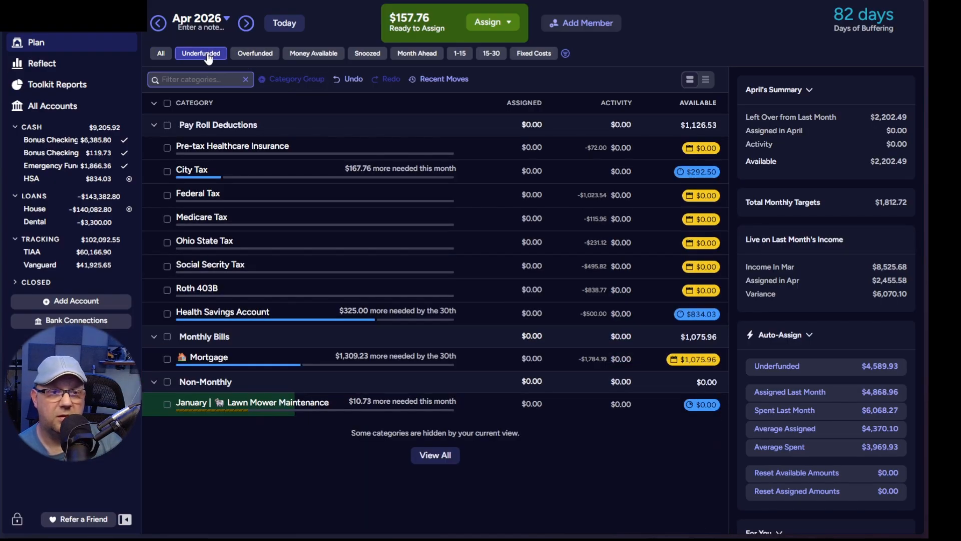
Step: Collapse the Pay Roll Deductions group and assign $10.73 to Lawn Mower Maintenance for April
left_click(153, 127)
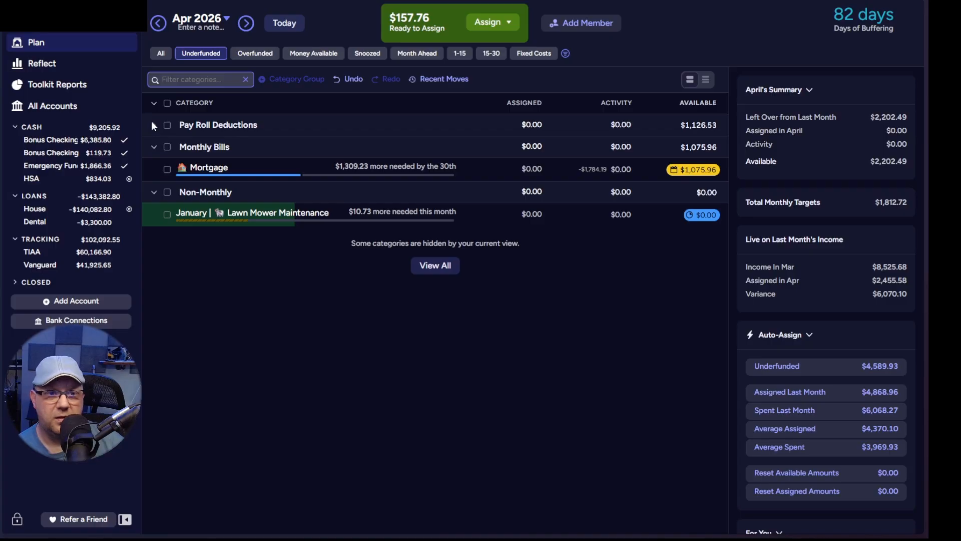
left_click(532, 216)
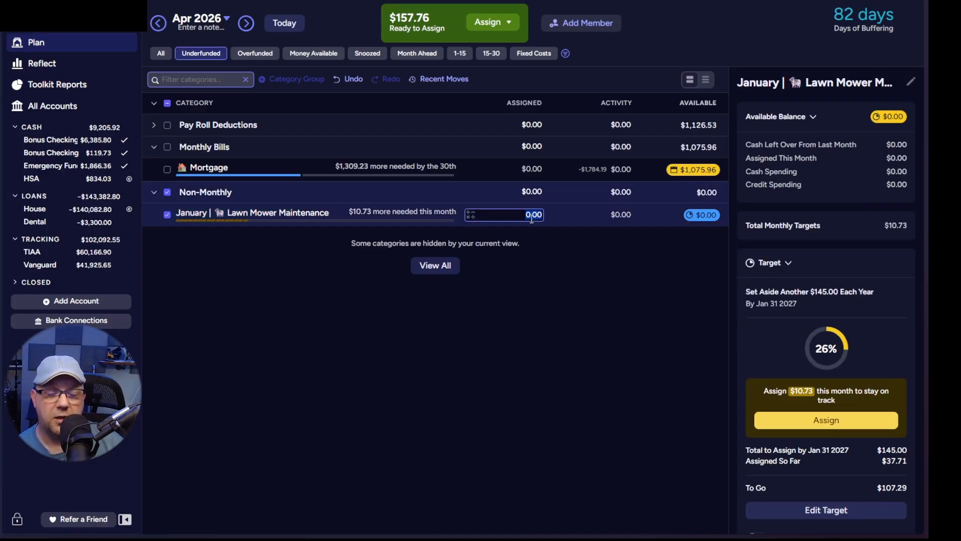
type("10.73")
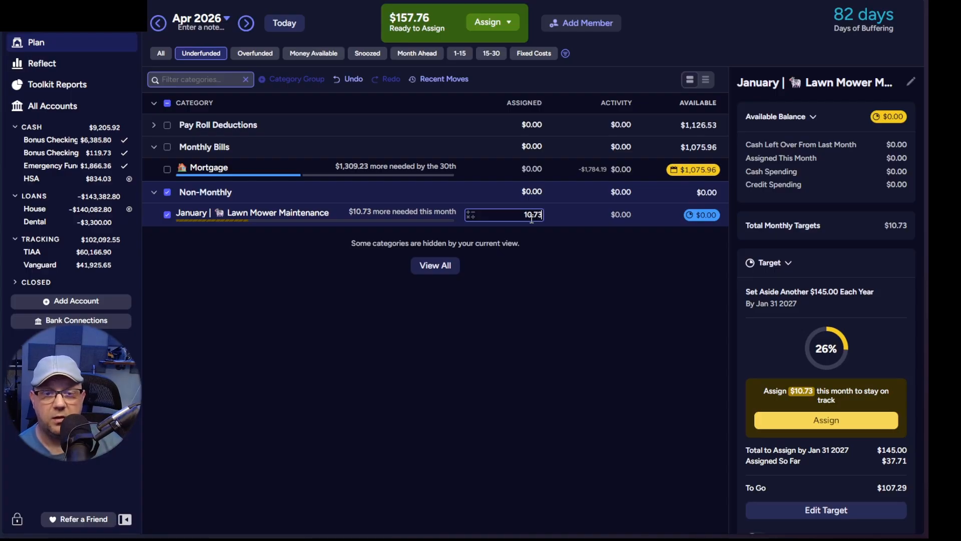
key("Return")
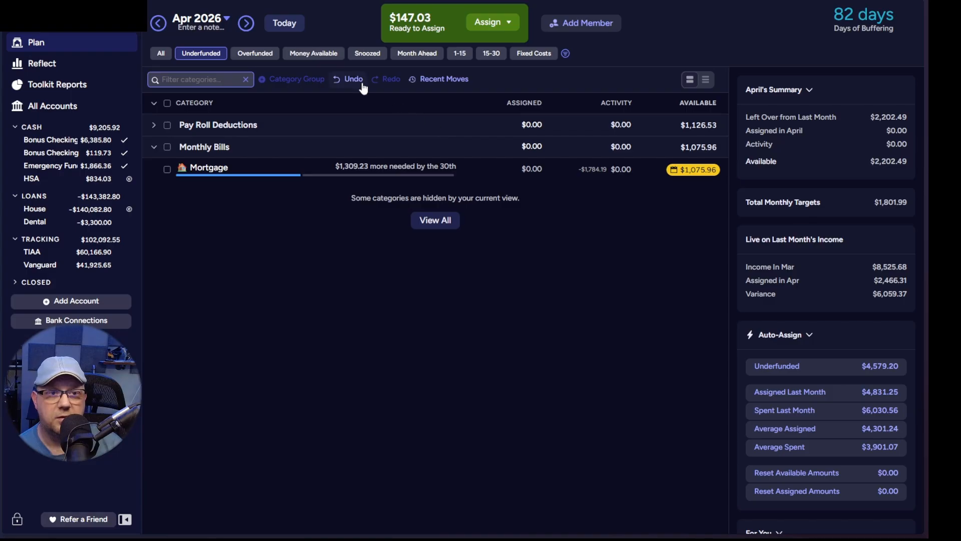
Step: Show all April categories again and add $147.03 to the amount assigned to Keyboard in the Music group
left_click(162, 54)
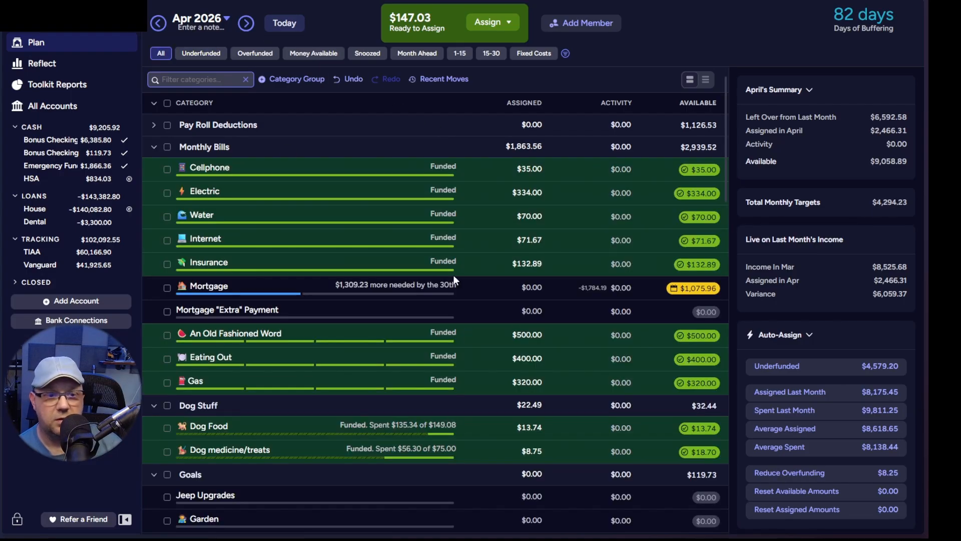
scroll(521, 330, "down", 7)
scroll(521, 330, "down", 14)
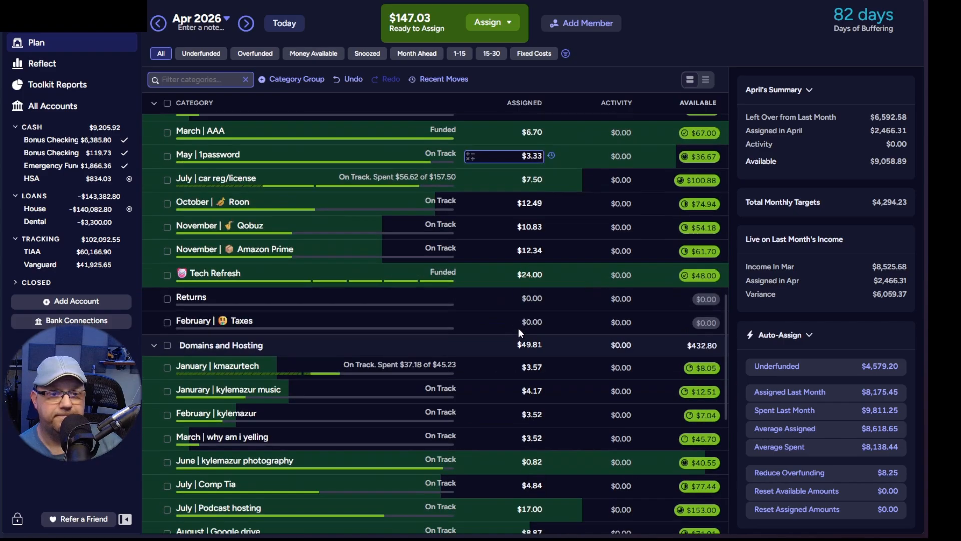
scroll(521, 328, "down", 3)
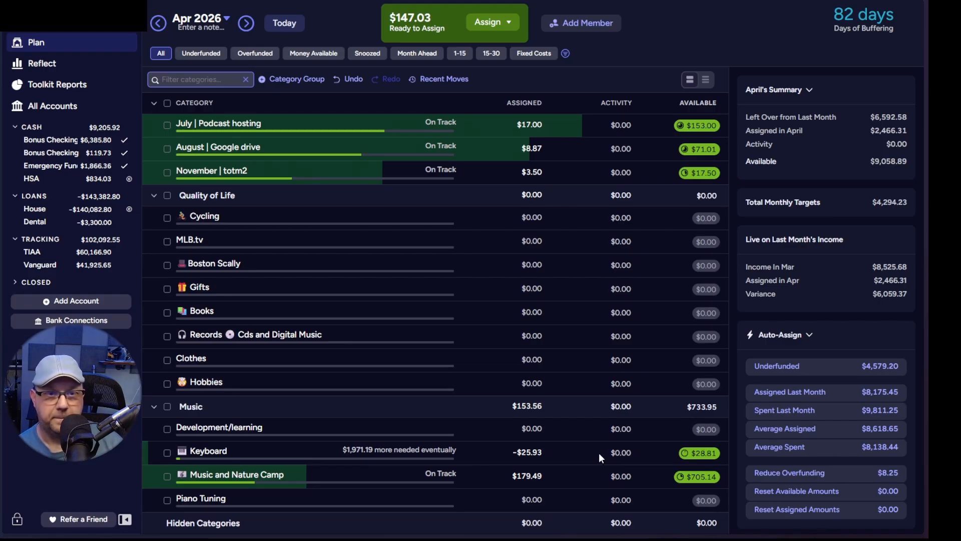
left_click(531, 453)
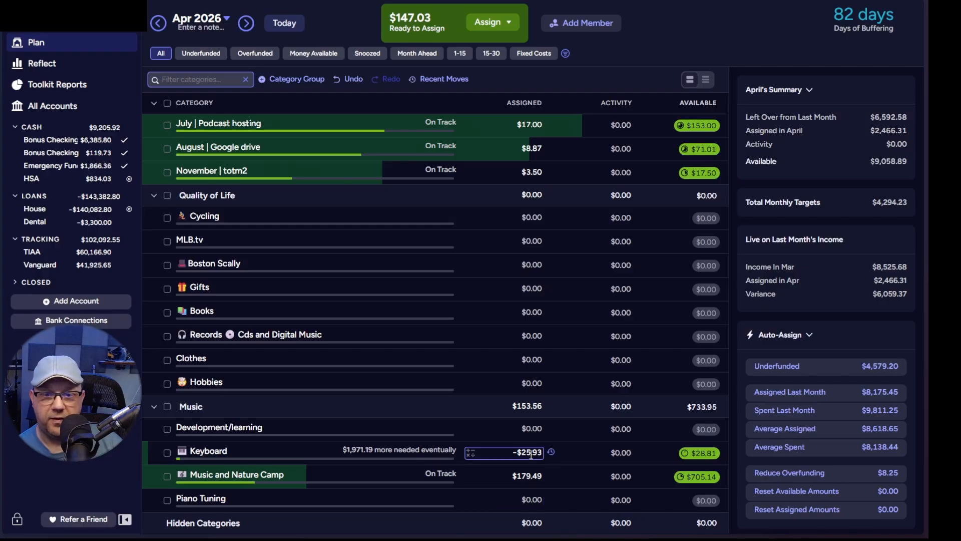
left_click(531, 451)
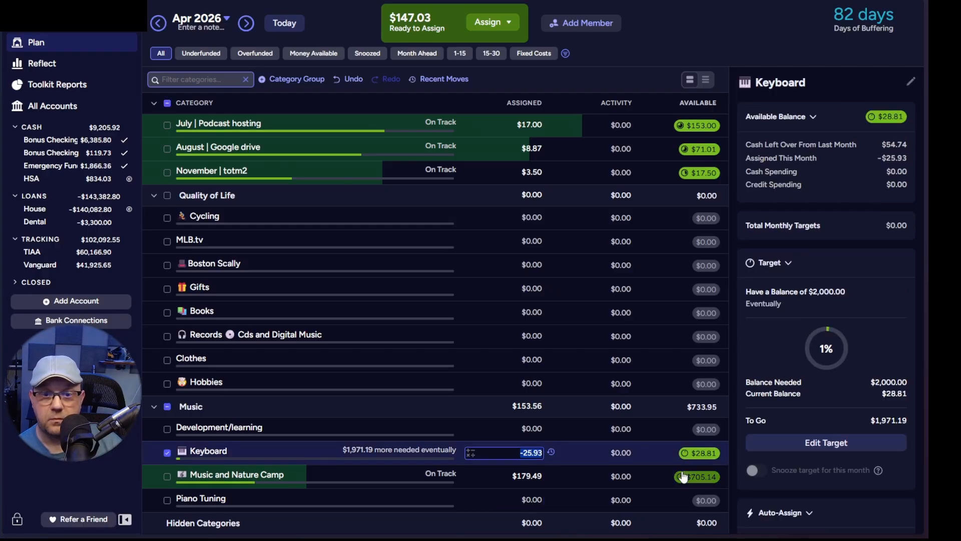
type("+")
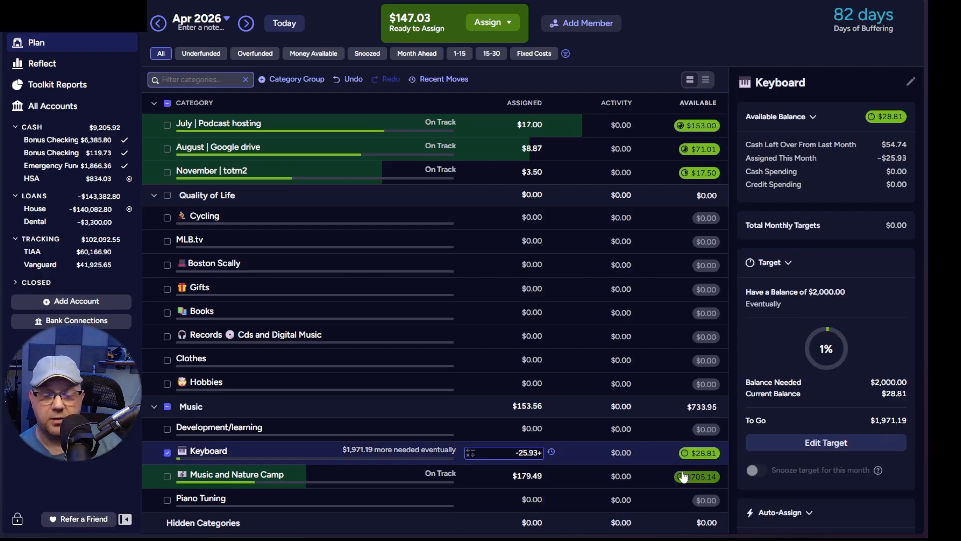
type("147.03")
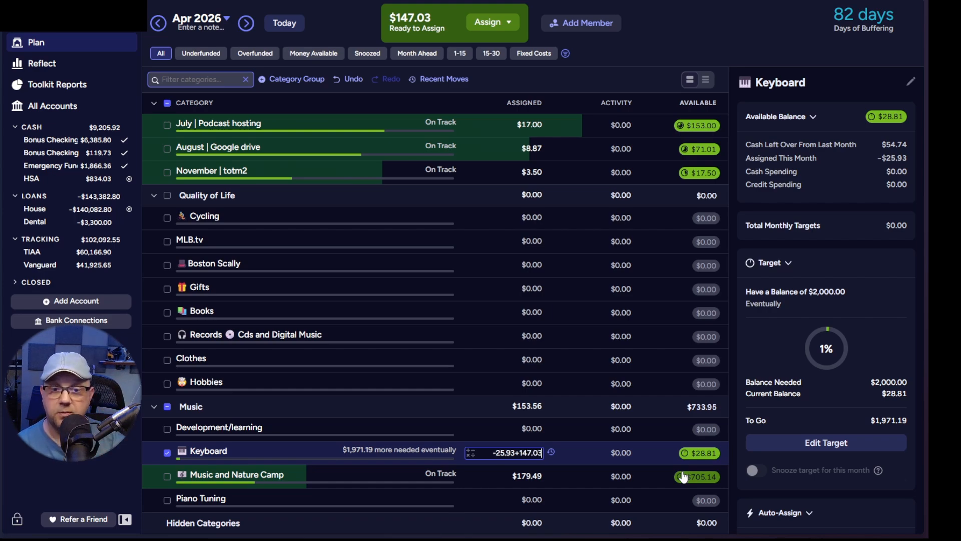
key("Return")
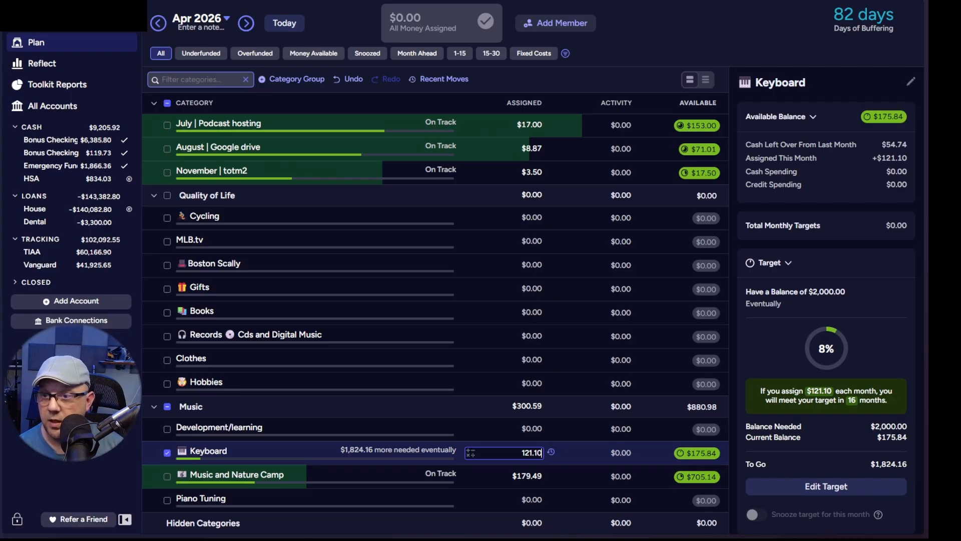
key("Return")
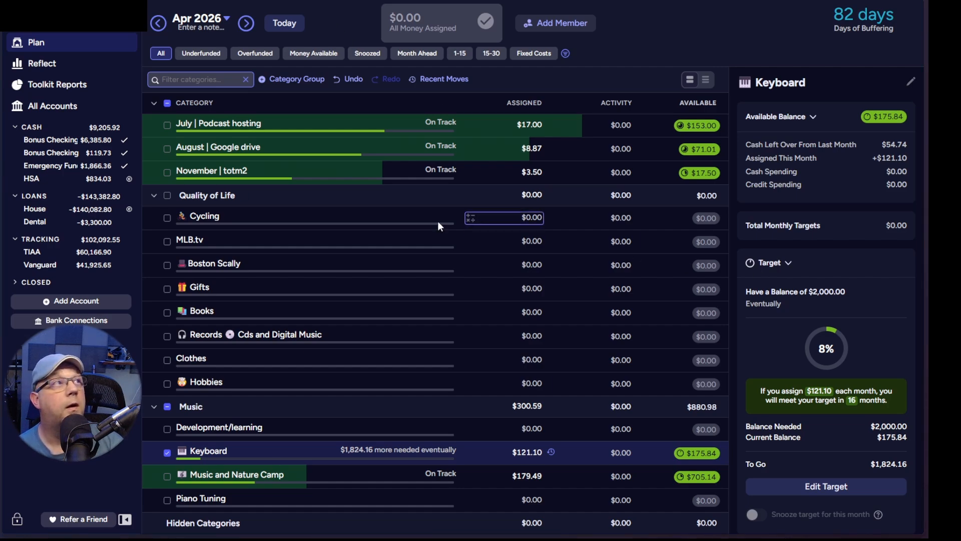
left_click(169, 453)
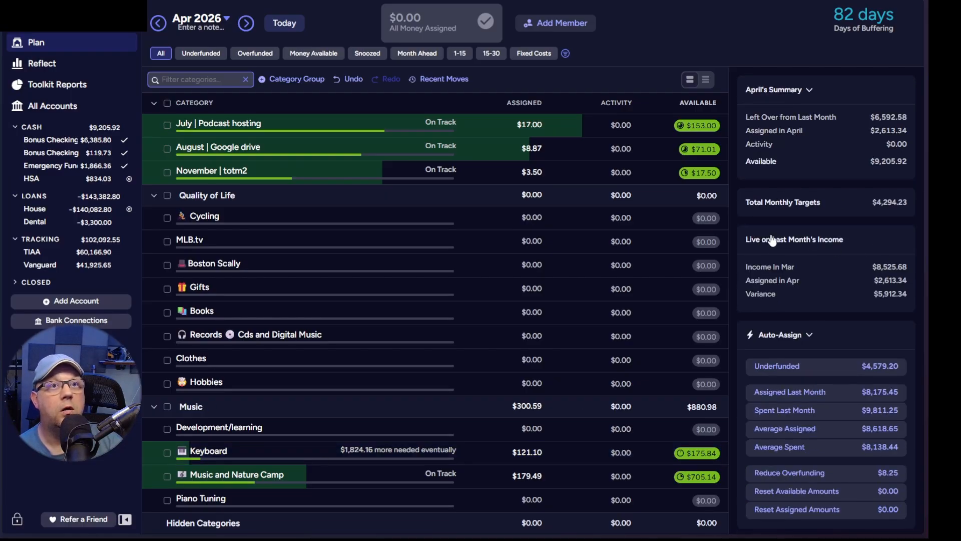
Step: Return to the March 2026 plan and check the total assigned in future months
scroll(810, 272, "down", 4)
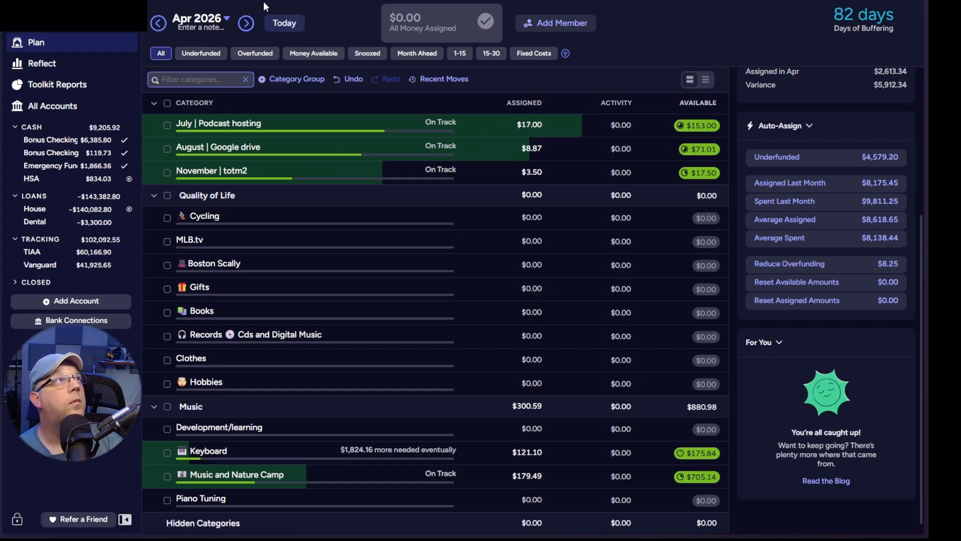
left_click(283, 22)
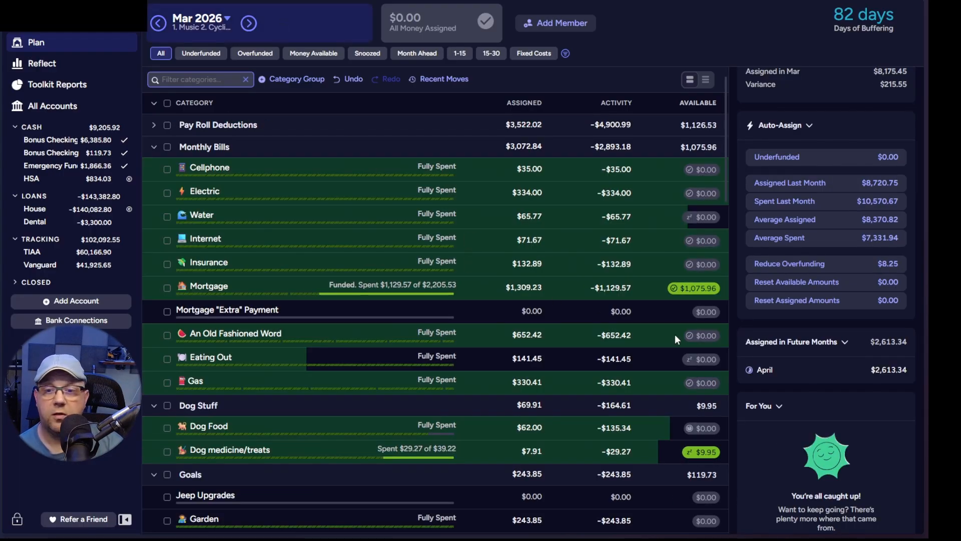
scroll(864, 375, "down", 2)
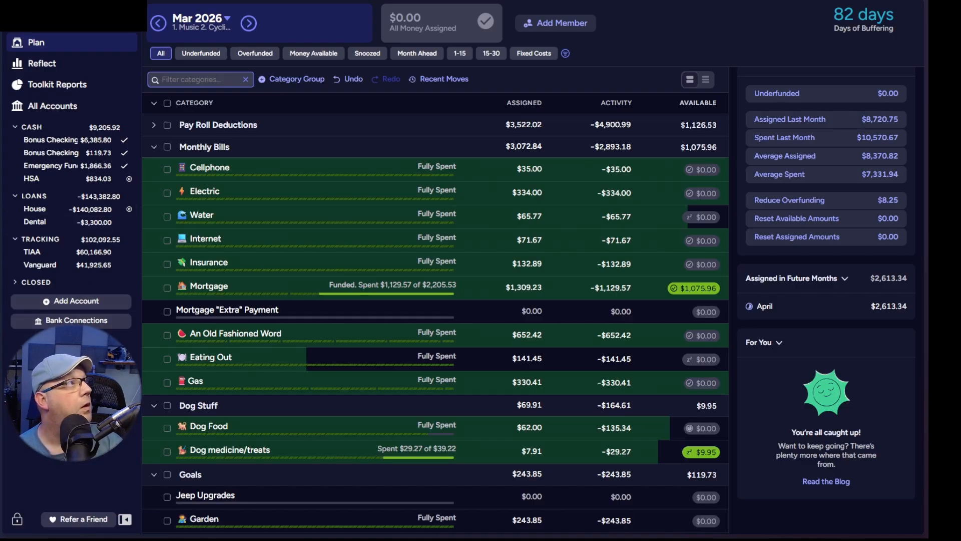
Step: Switch to the Google Sheets budget workbook and enter 2613.34 for Mar 2026 in cell C27 of the Month Ahead sheet
key("alt+Tab")
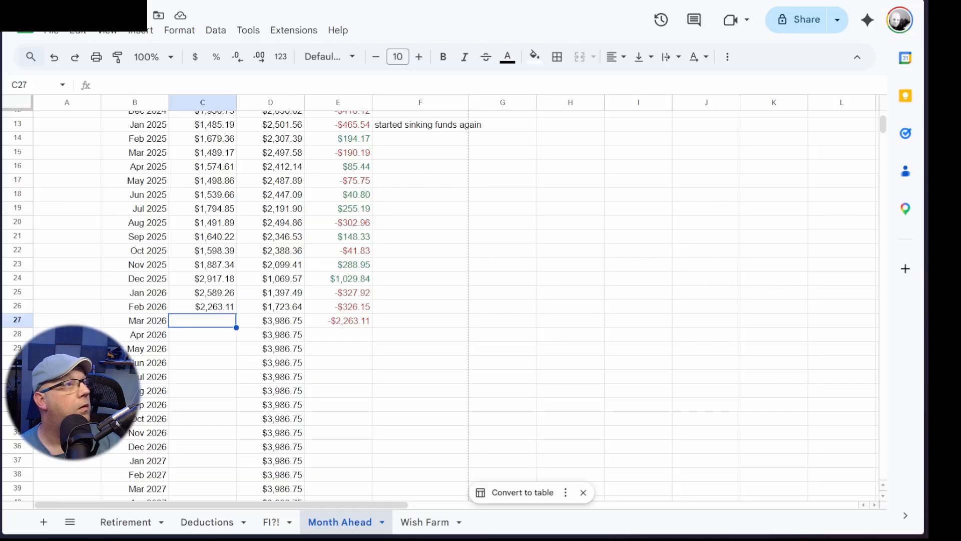
type("2613.34")
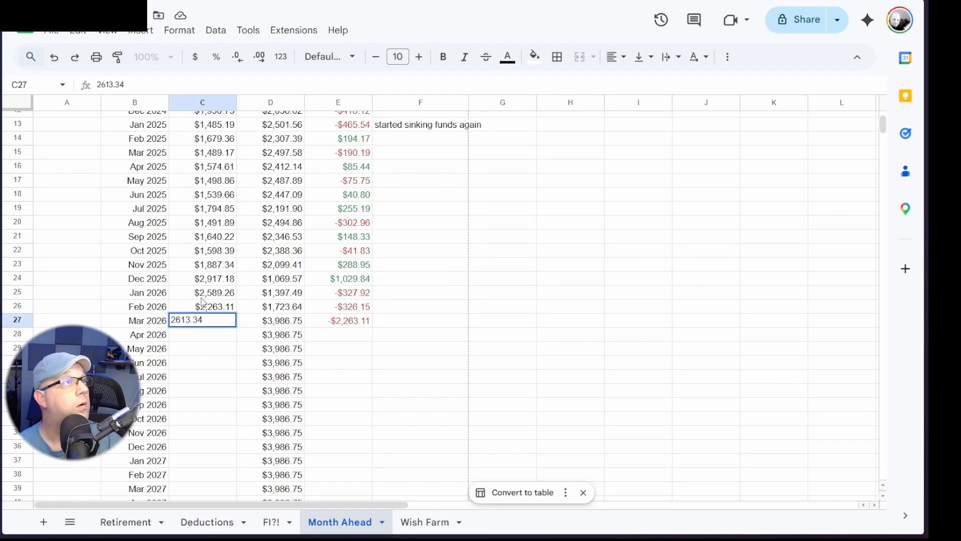
key("Return")
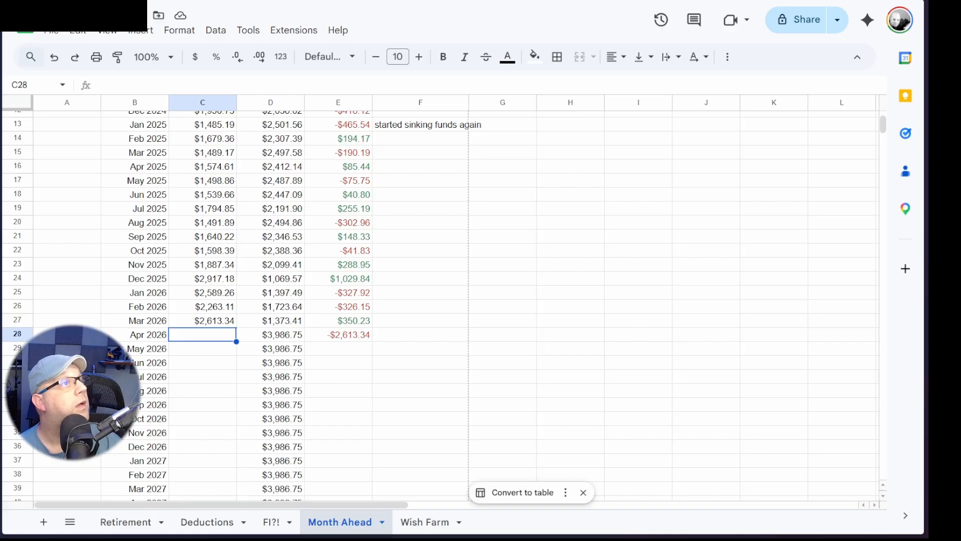
Step: Switch back to YNAB and set today's balance of the TIAA tracking account to 56902.84
key("ctrl+Tab")
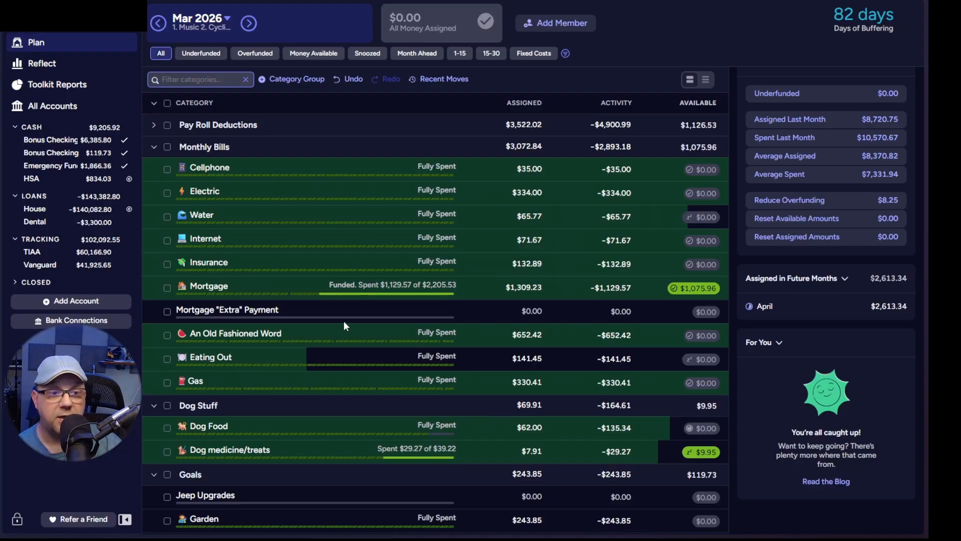
right_click(95, 256)
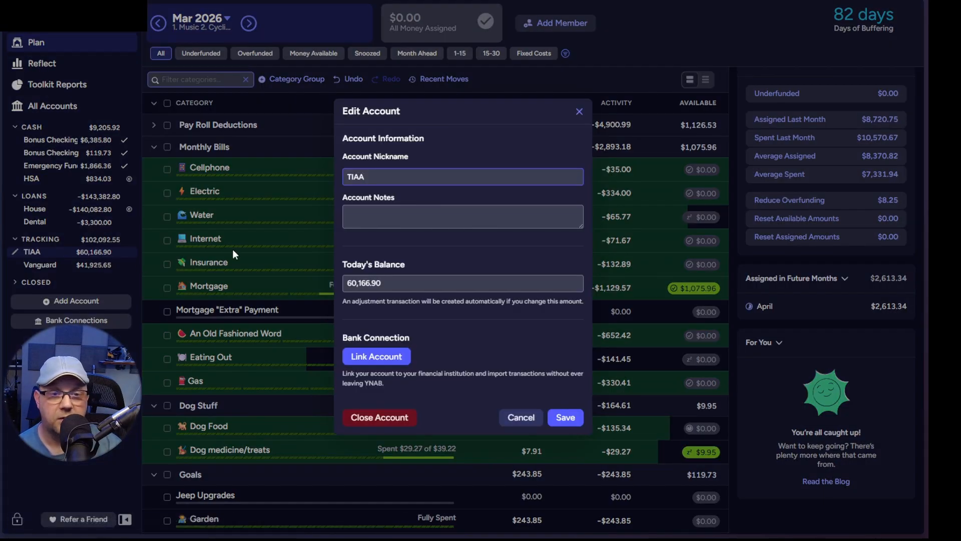
left_click(387, 287)
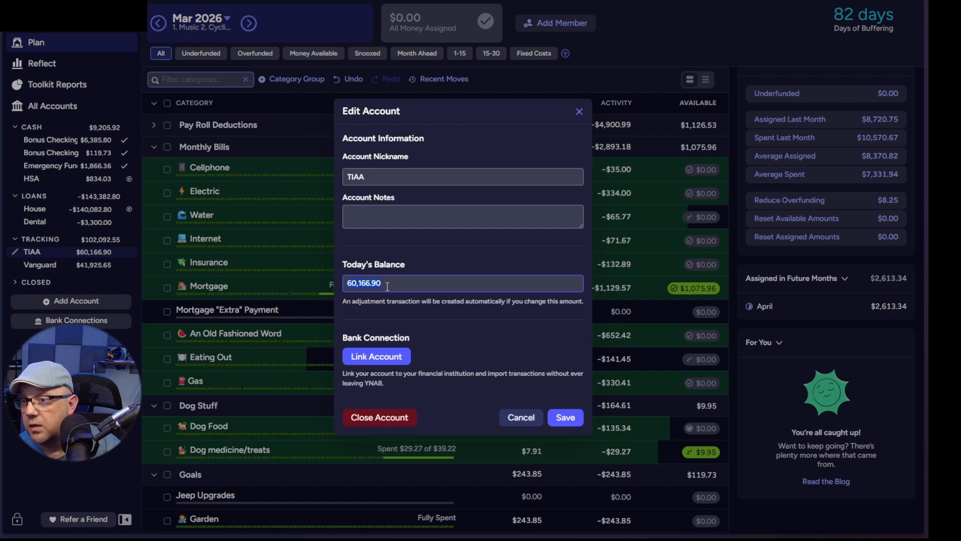
type("56902")
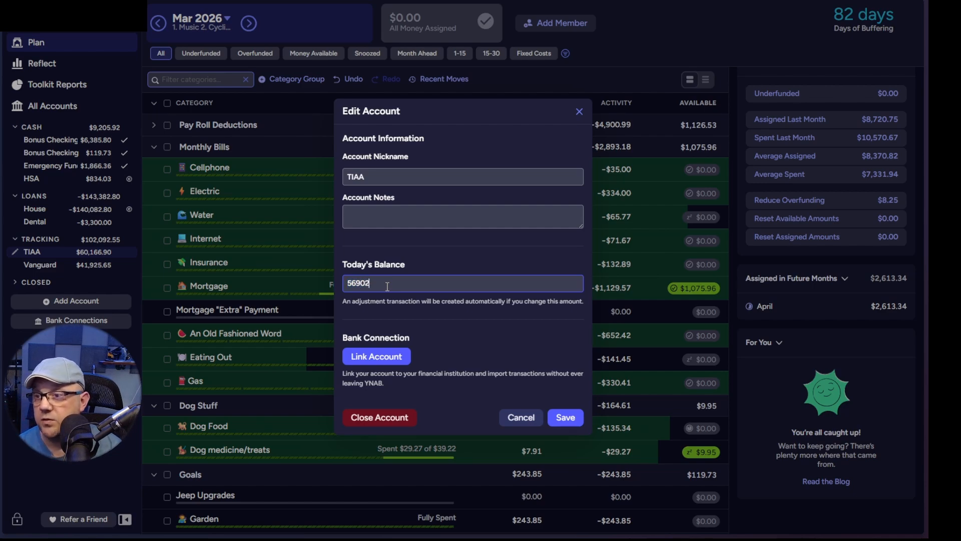
type(".84")
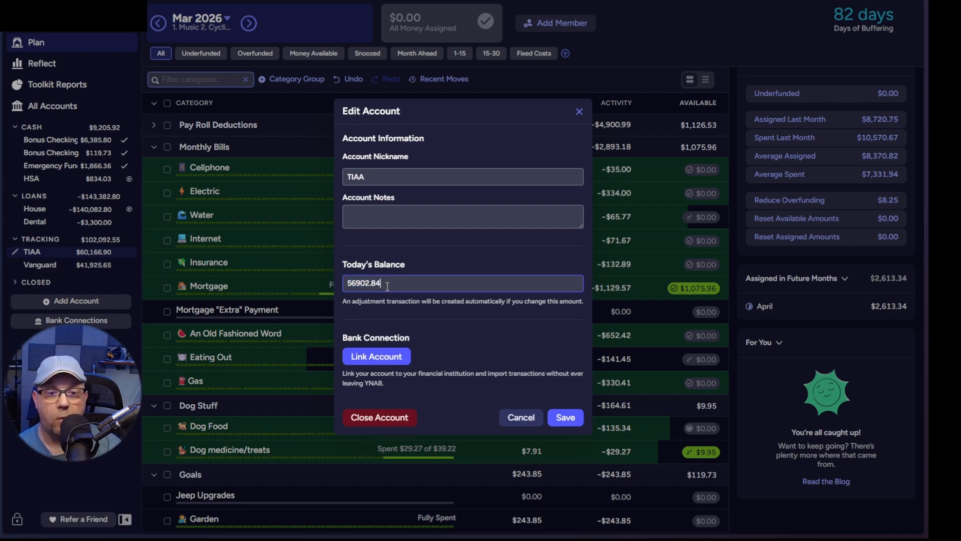
left_click(569, 417)
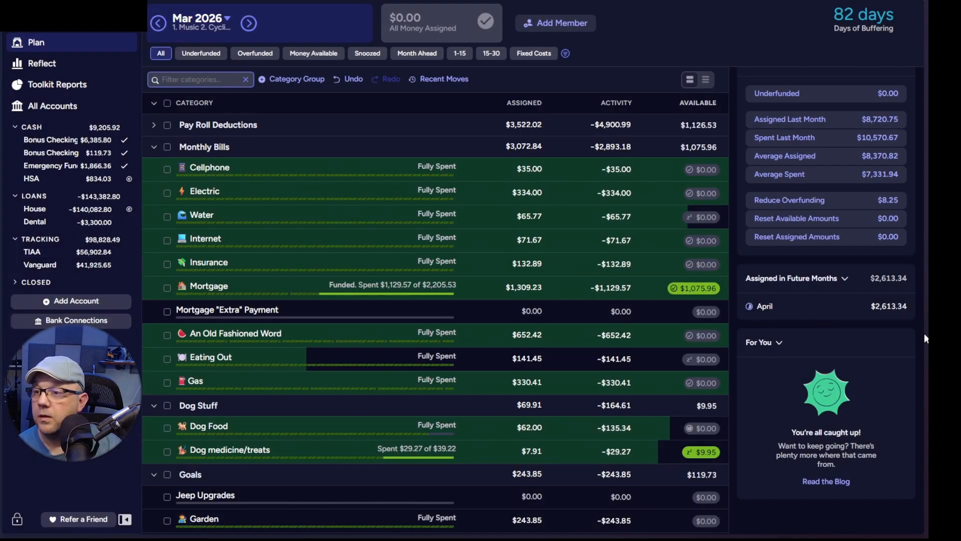
Step: Set today's balance of the Vanguard tracking account to 38544.19 and save the account
left_click(66, 265)
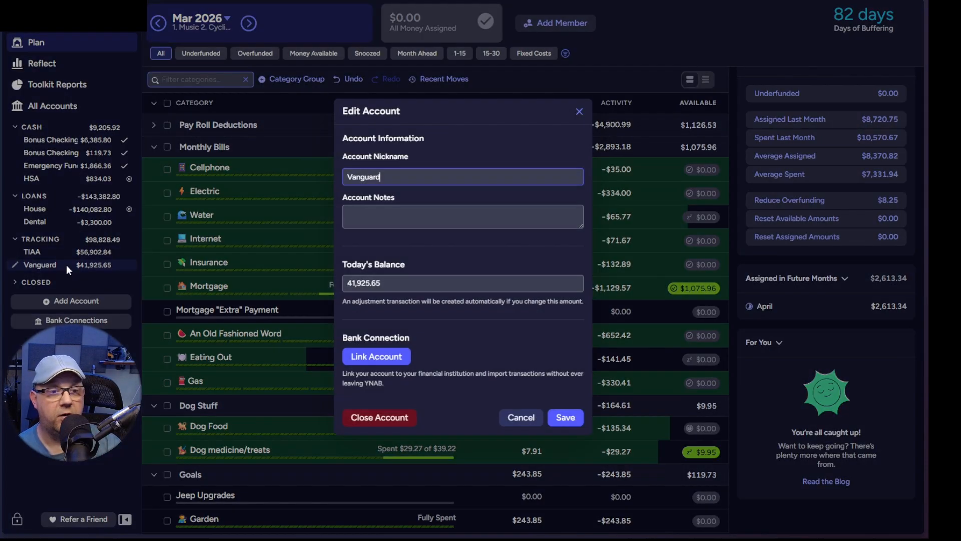
left_click(396, 284)
type("3")
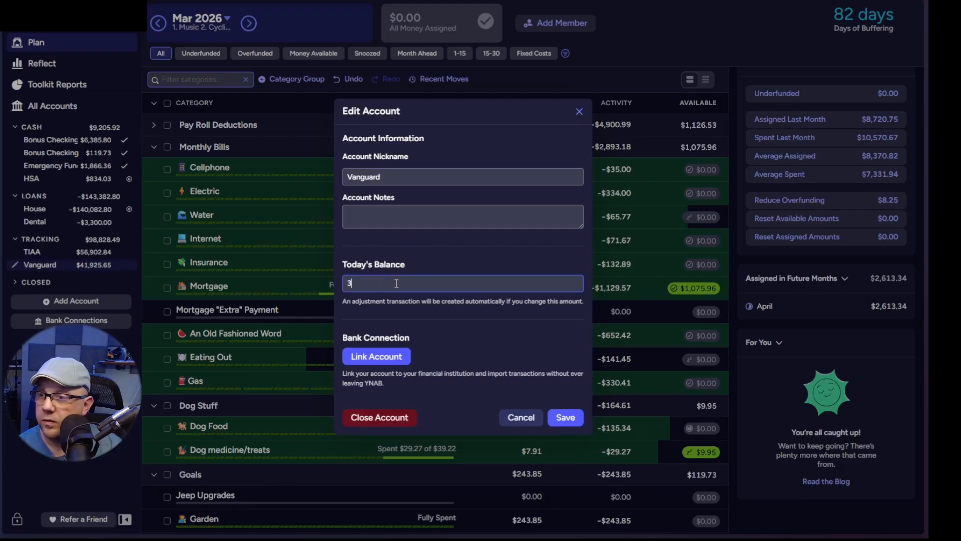
type("8,544.19")
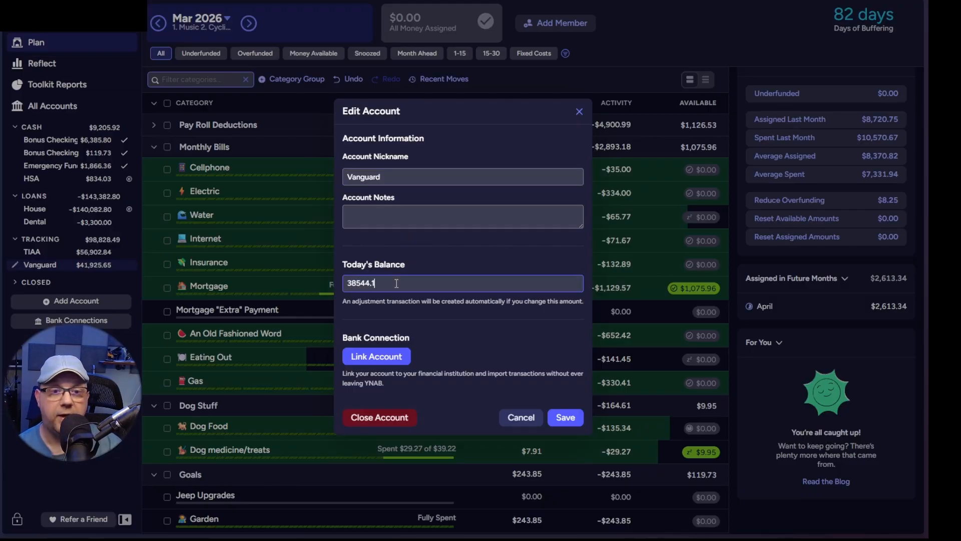
key("Return")
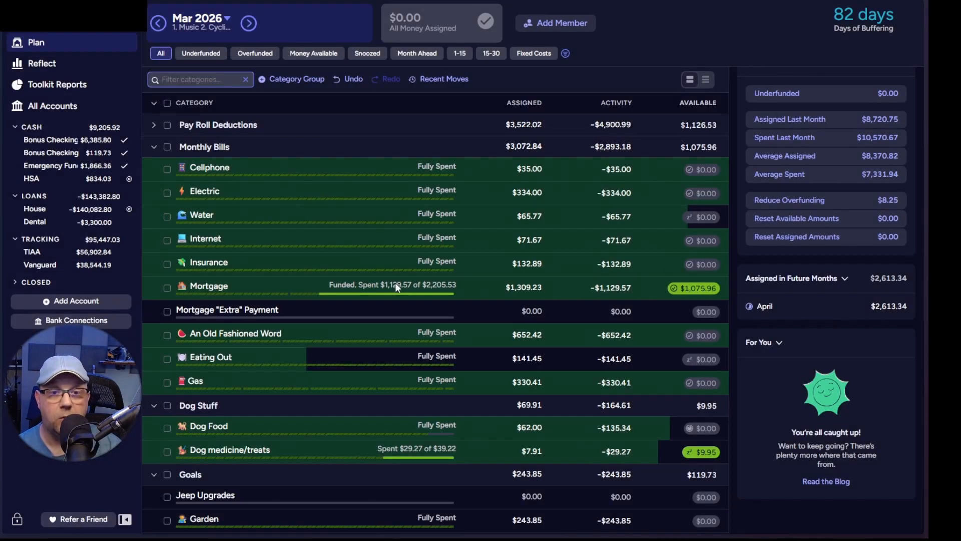
Step: Review the TIAA balance adjustments, open the Vanguard account and copy its working balance
left_click(57, 256)
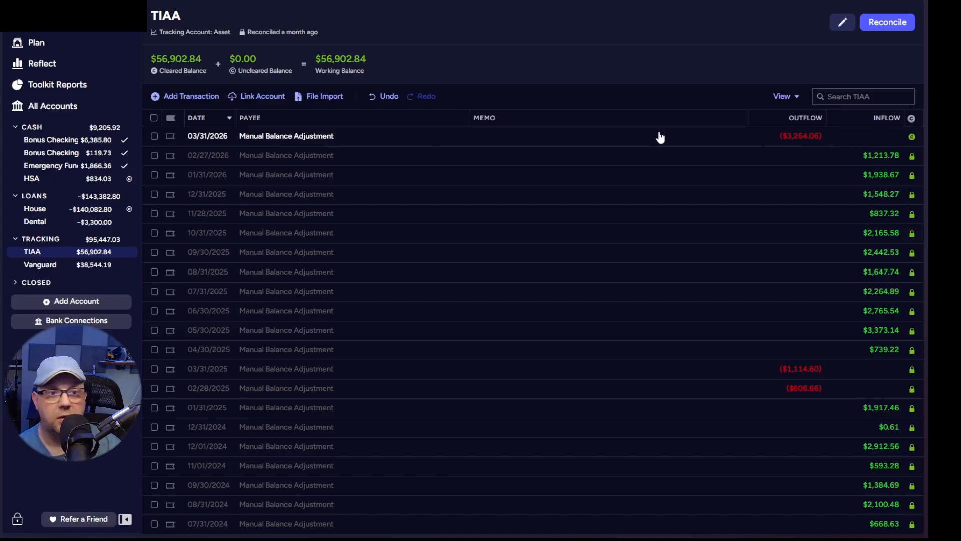
left_click(47, 267)
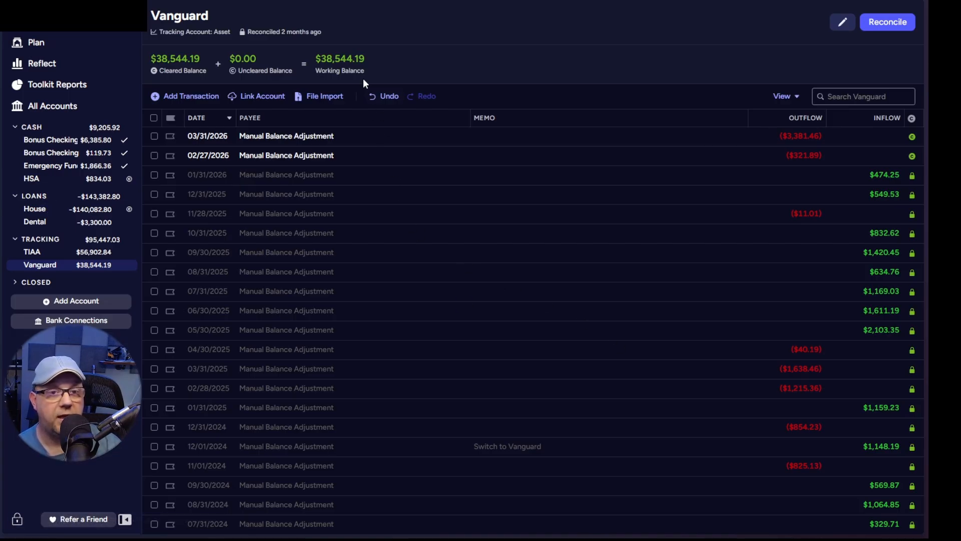
left_click_drag(370, 54, 322, 57)
key("ctrl+c")
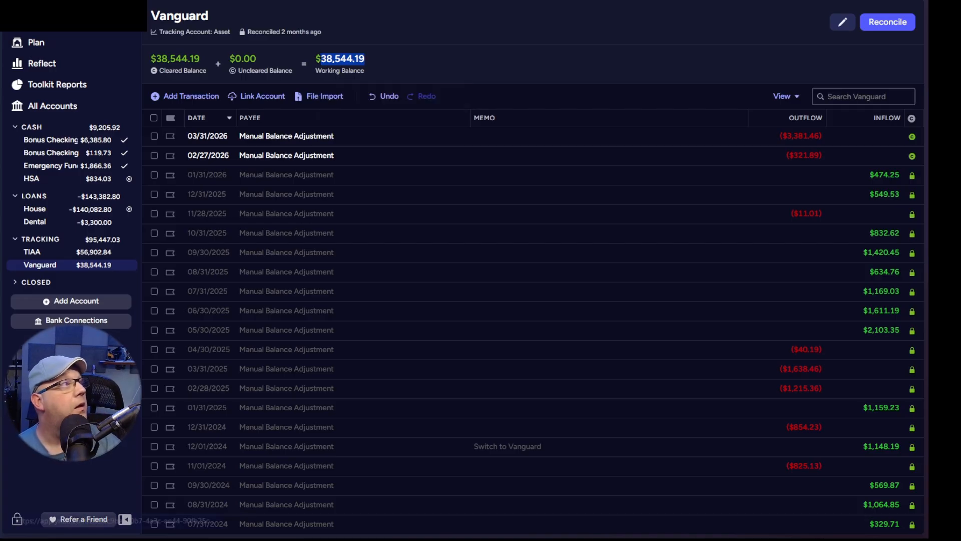
Step: Switch to the March sheet of the Google Sheets investments workbook and paste 38544.19 as values only into cell B2 for Vanguard
key("ctrl+Tab")
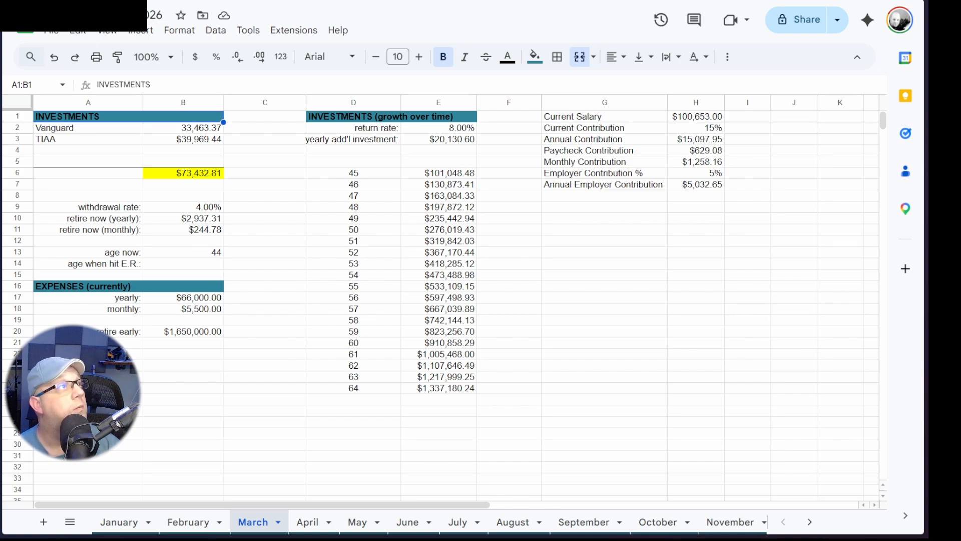
left_click(208, 131)
key("ctrl+v")
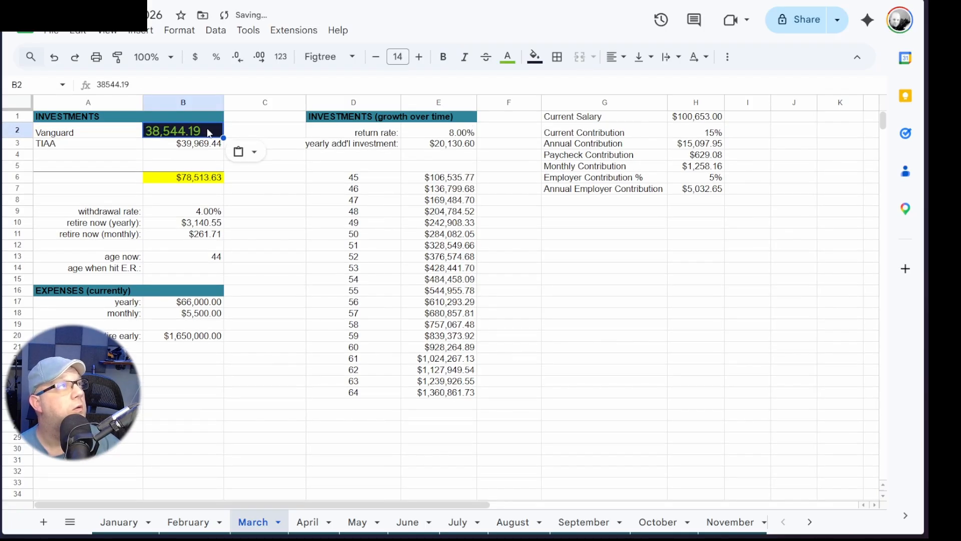
key("ctrl+z")
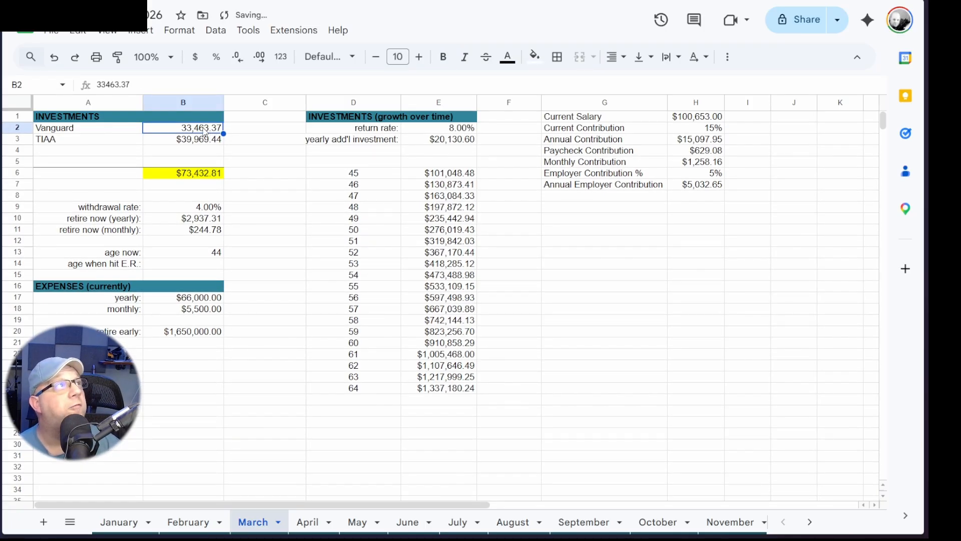
right_click(203, 131)
mouse_move(202, 131)
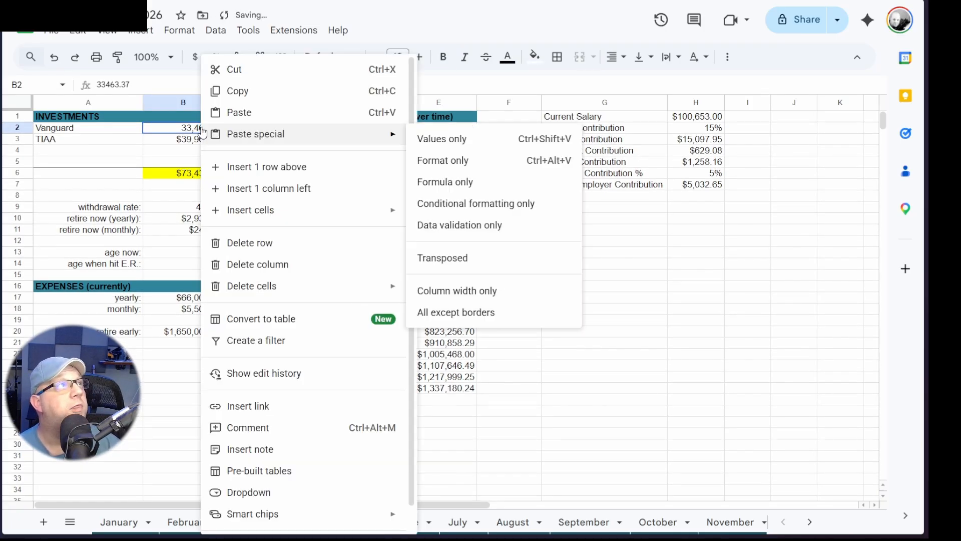
left_click(435, 145)
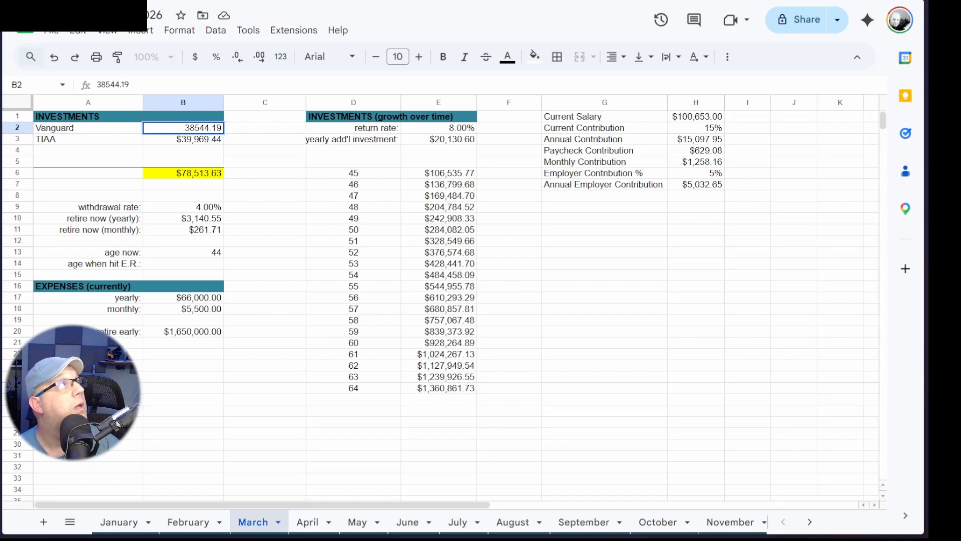
Step: Return to YNAB, open the TIAA account and copy its working balance
key("alt+Tab")
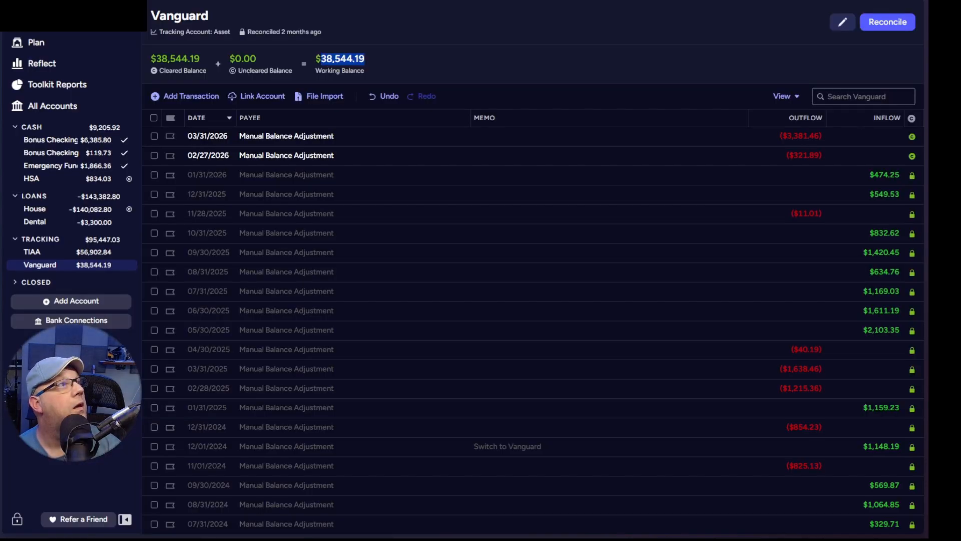
left_click(56, 256)
left_click_drag(371, 56, 314, 60)
key("ctrl+c")
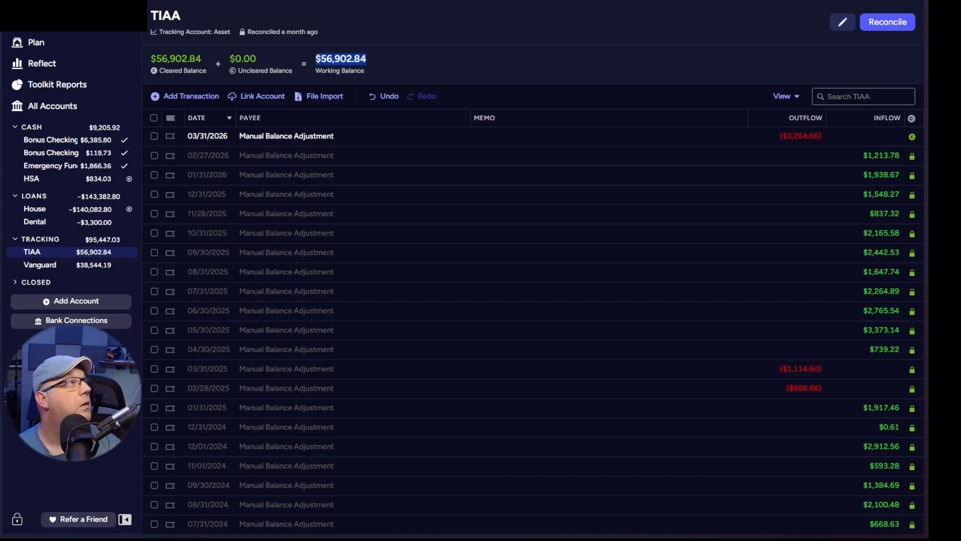
Step: Switch to the March investments sheet in Google Sheets and paste $56,902.84 as values only into cell B3 for TIAA
key("alt+Tab")
left_click(190, 145)
key("ctrl+v")
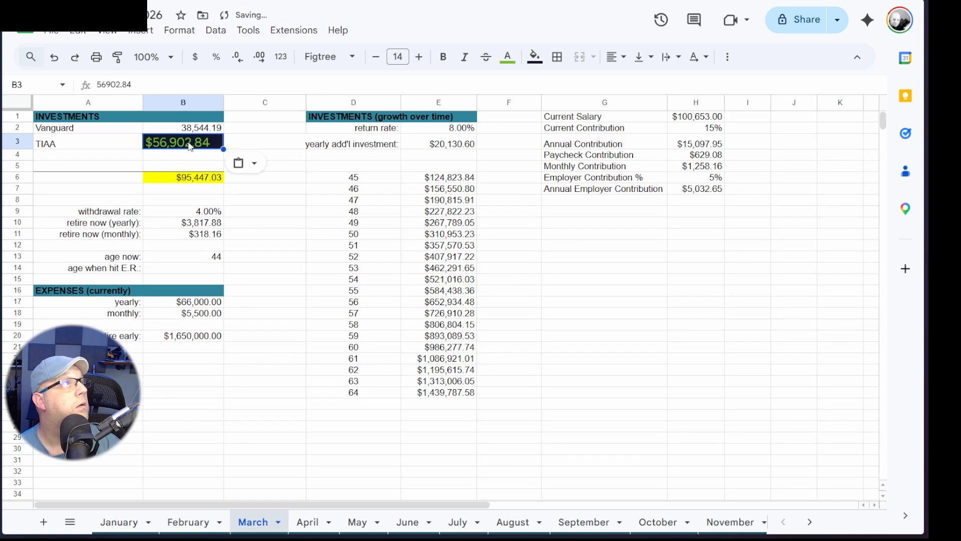
key("ctrl+z")
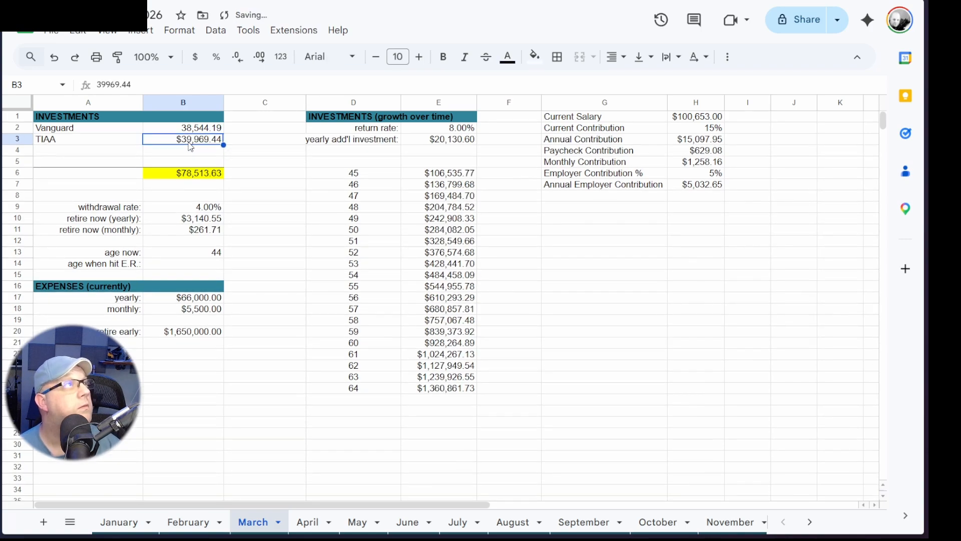
right_click(190, 147)
mouse_move(192, 143)
left_click(429, 138)
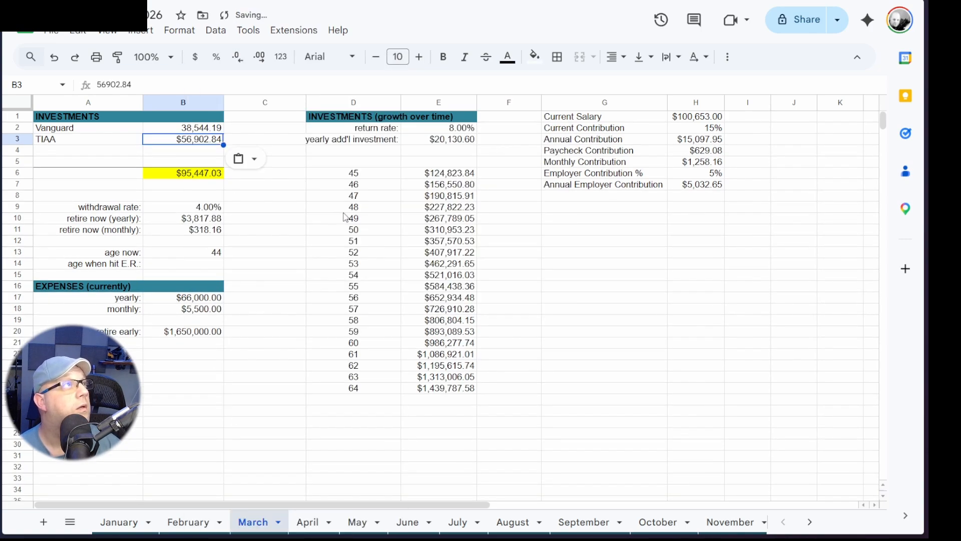
left_click(293, 213)
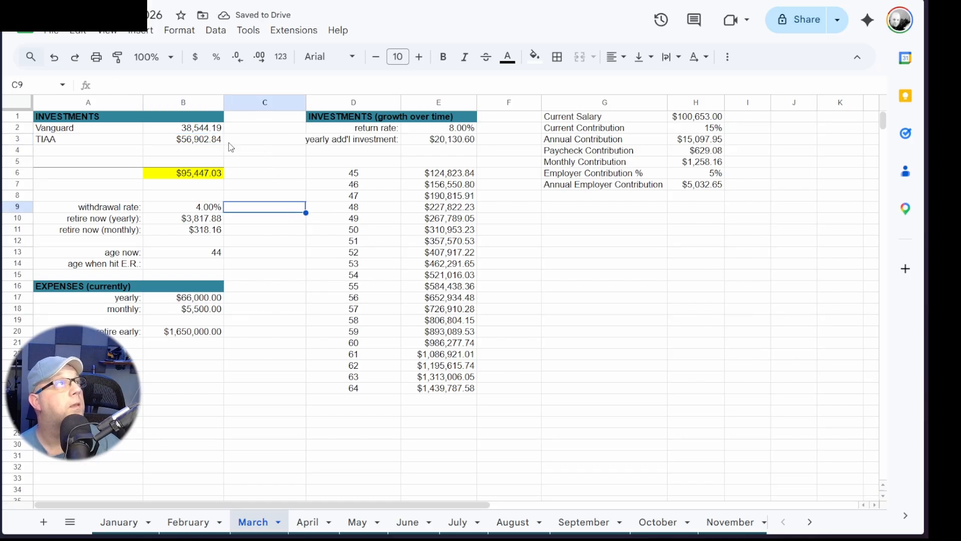
Step: Format the Vanguard amount in cell B2 as currency
left_click(195, 129)
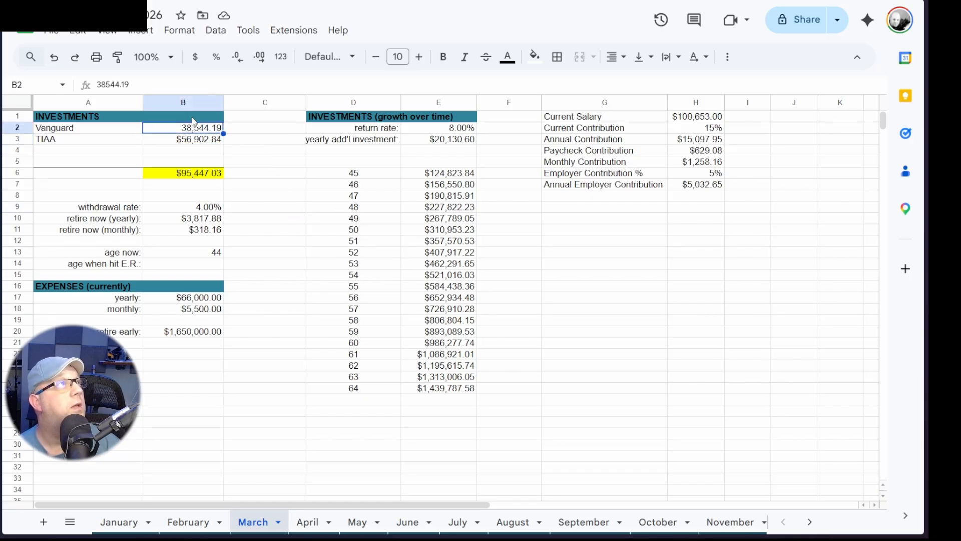
left_click(196, 57)
left_click(254, 183)
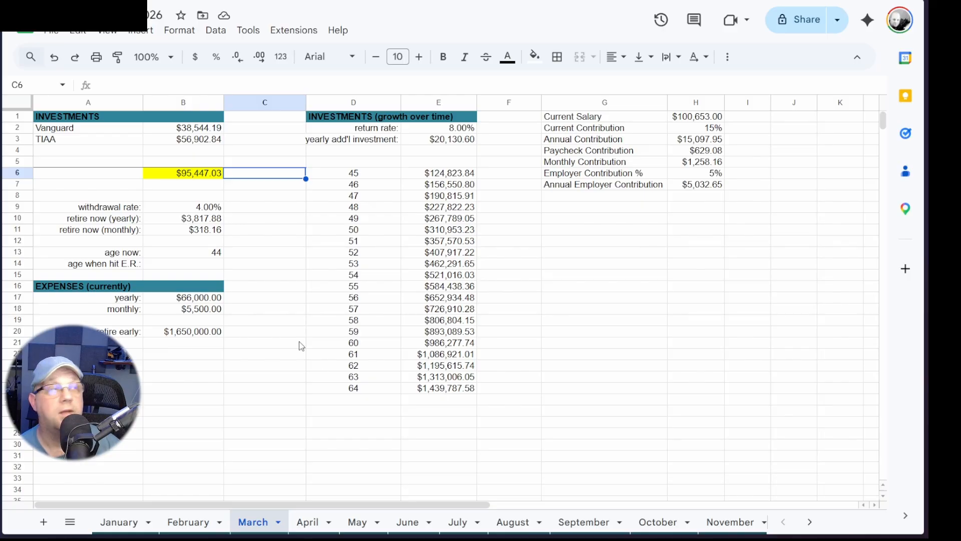
Step: Return to the March 2026 plan in YNAB and copy the entire text of its month note
left_click(7, 4)
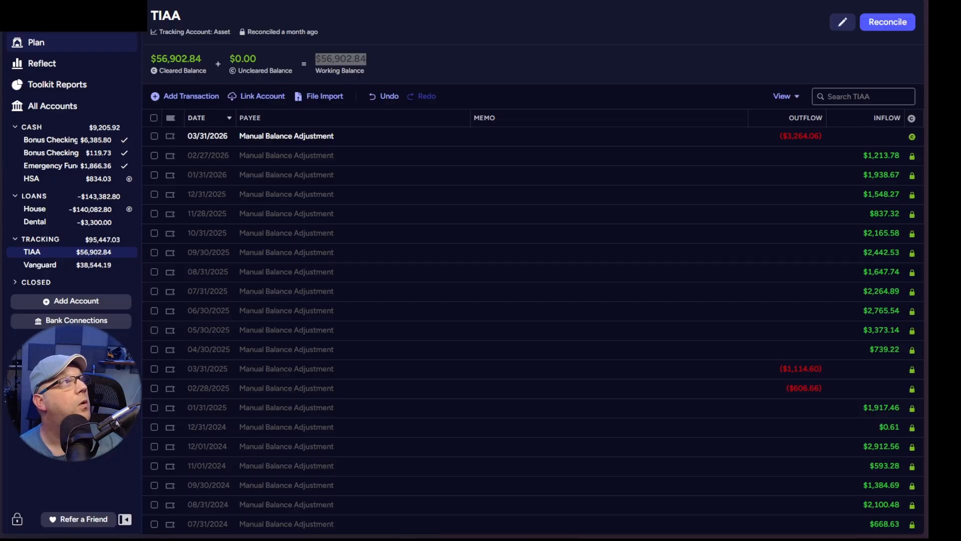
left_click(16, 43)
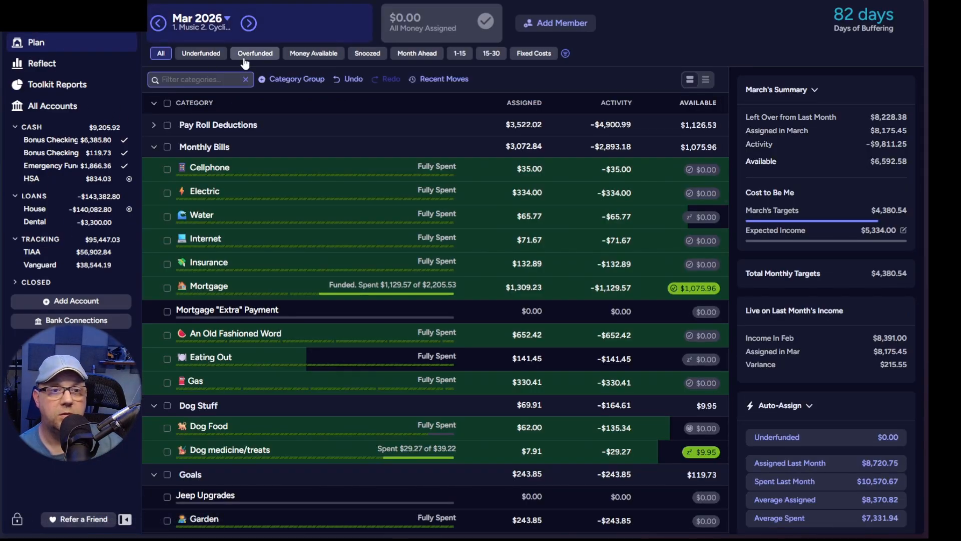
left_click(203, 29)
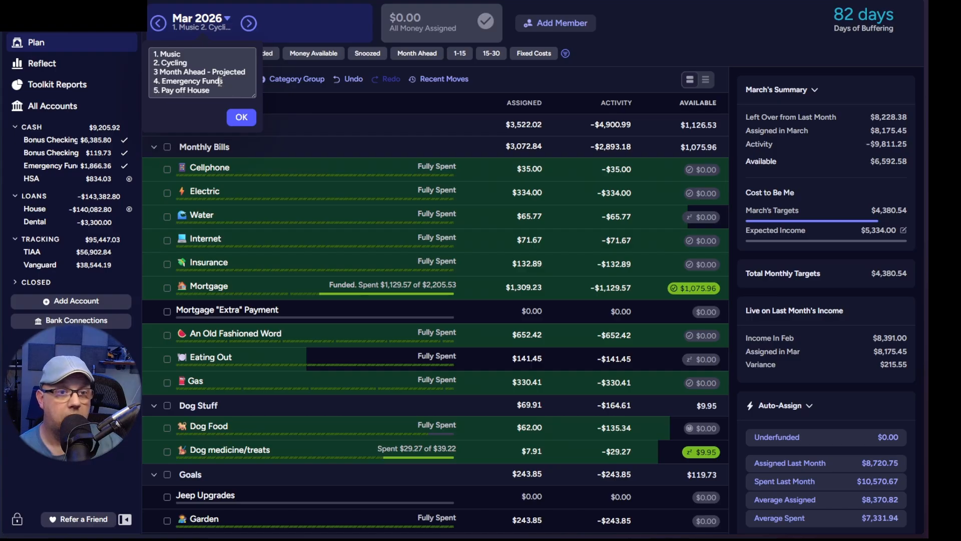
key("ctrl+a")
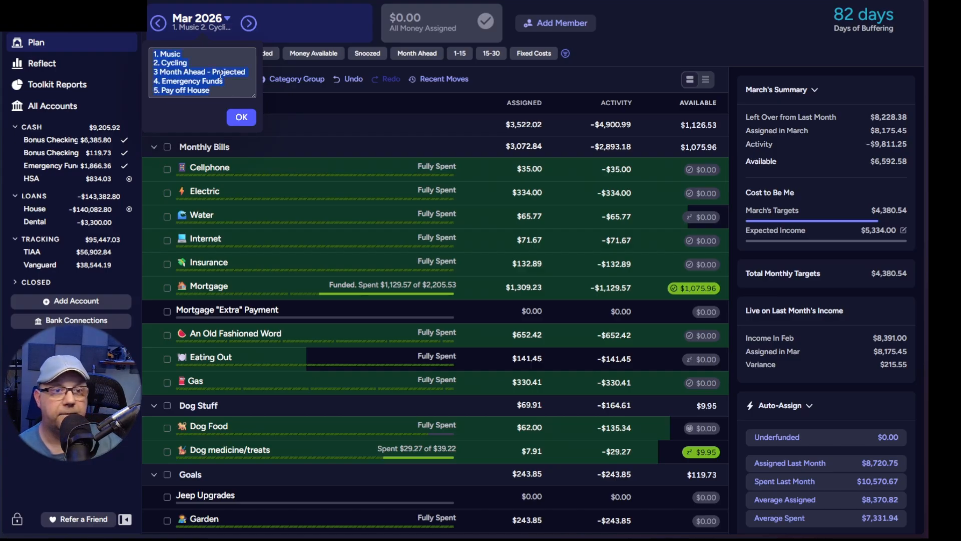
left_click(259, 20)
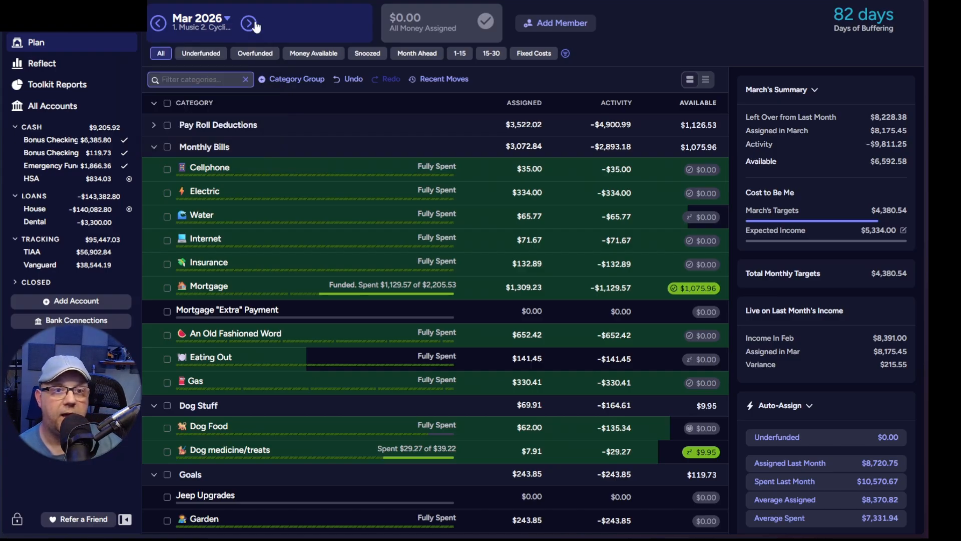
Step: Enter the April 2026 note as 1. Music, 2. Cycling, 3 Month Ahead - Projected, 4. Emergency Funds, 5. Pay off House, and save it
left_click(254, 24)
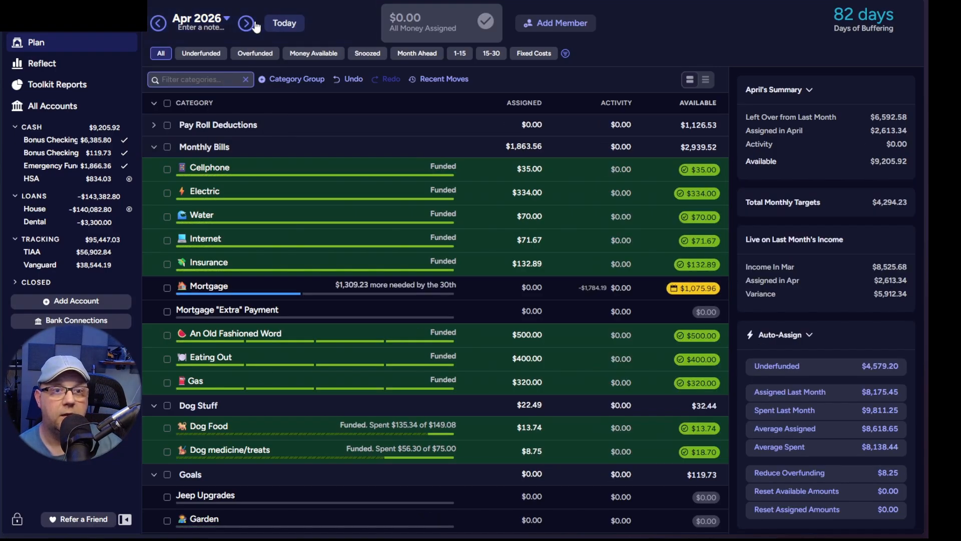
left_click(199, 28)
type("1. Music 2. Cycling 3. Month Ahead - Projected 4. Emergency Fund 5. Pay off House")
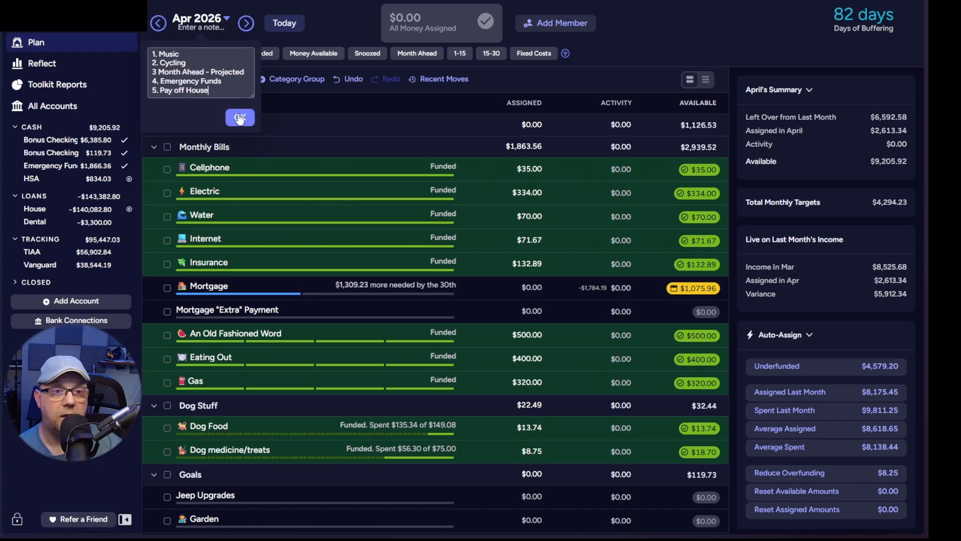
left_click(239, 106)
left_click(213, 24)
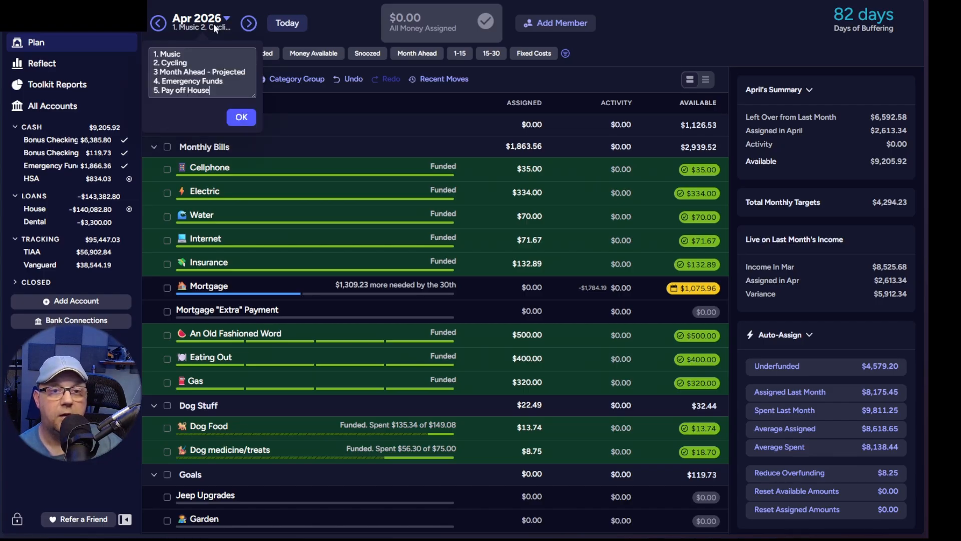